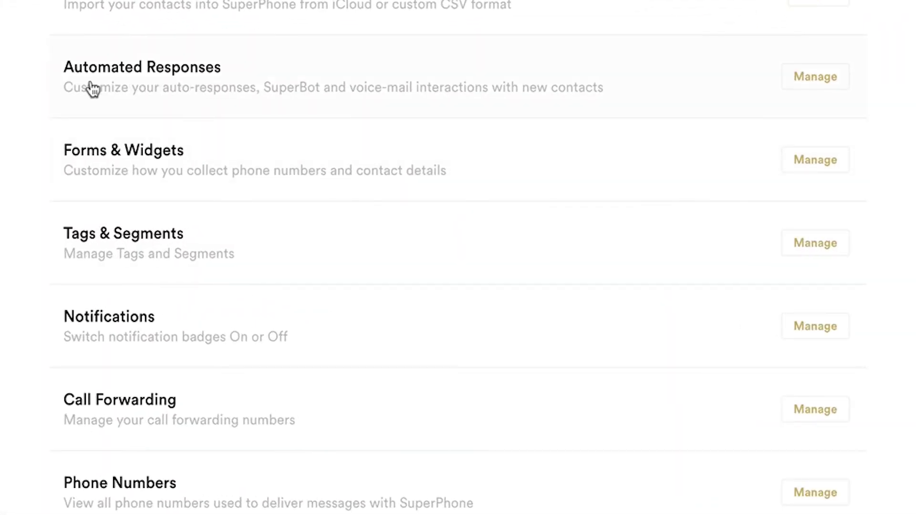
- Look over the Automated Responses and scroll through Keyword Responses, then open the account menu
click(810, 85)
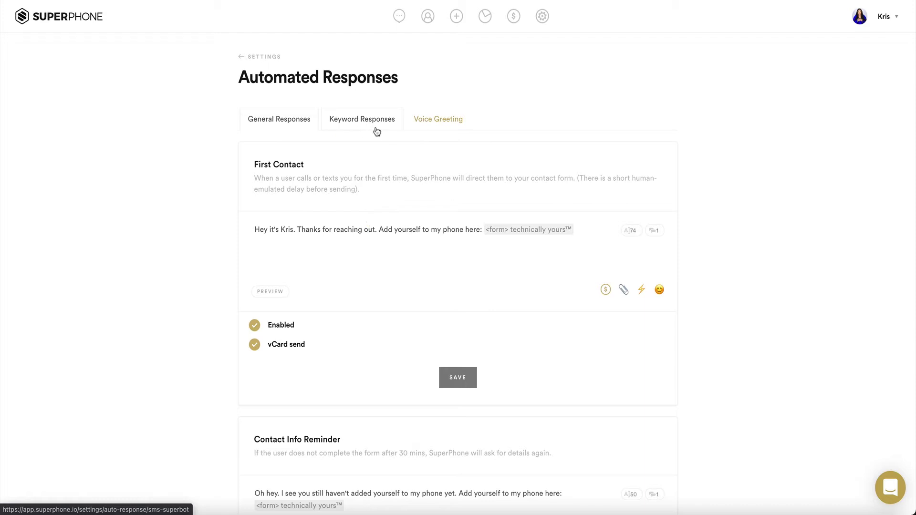
click(346, 131)
scroll(426, 260, down, 4)
scroll(426, 260, down, 15)
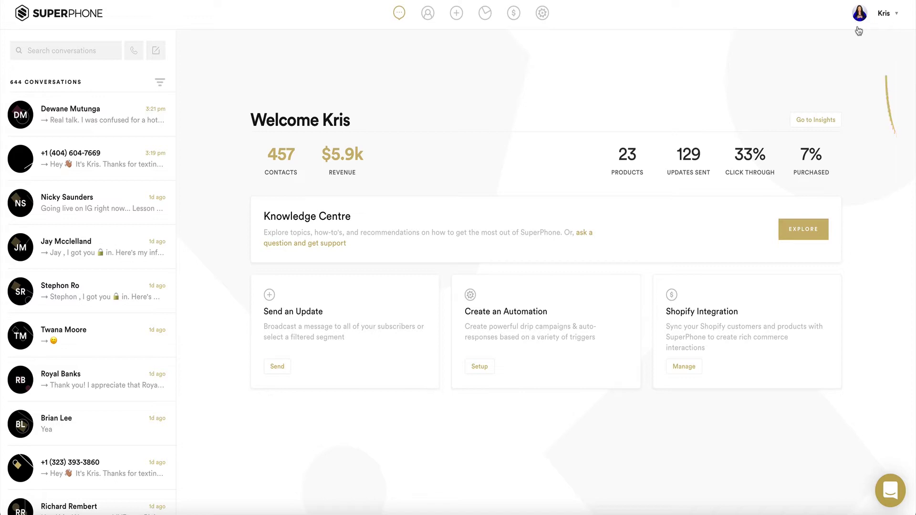
click(899, 15)
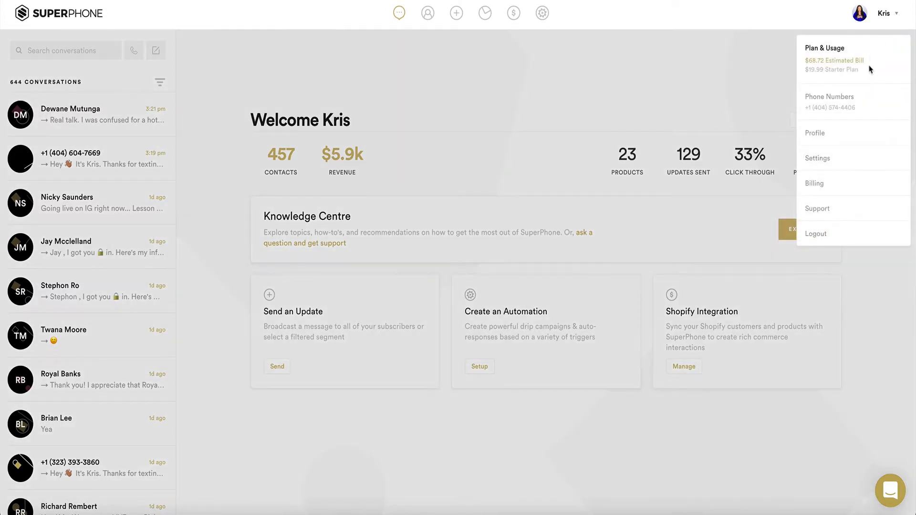
- Go to account Settings and open the Automated Responses page
click(835, 163)
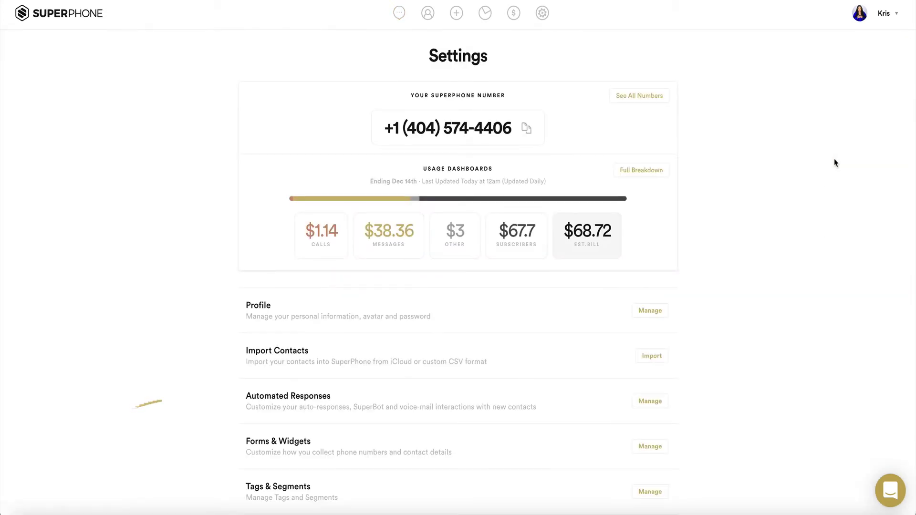
mouse_move(402, 261)
scroll(287, 303, down, 3)
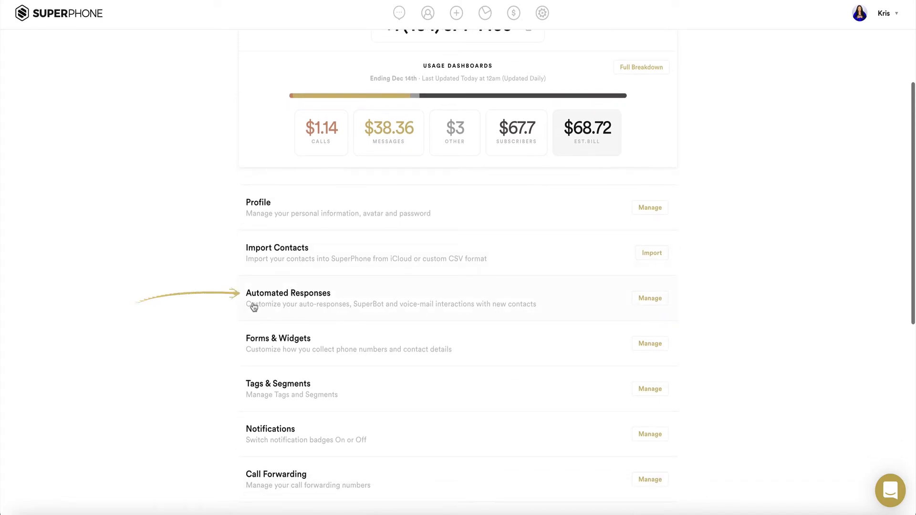
click(322, 302)
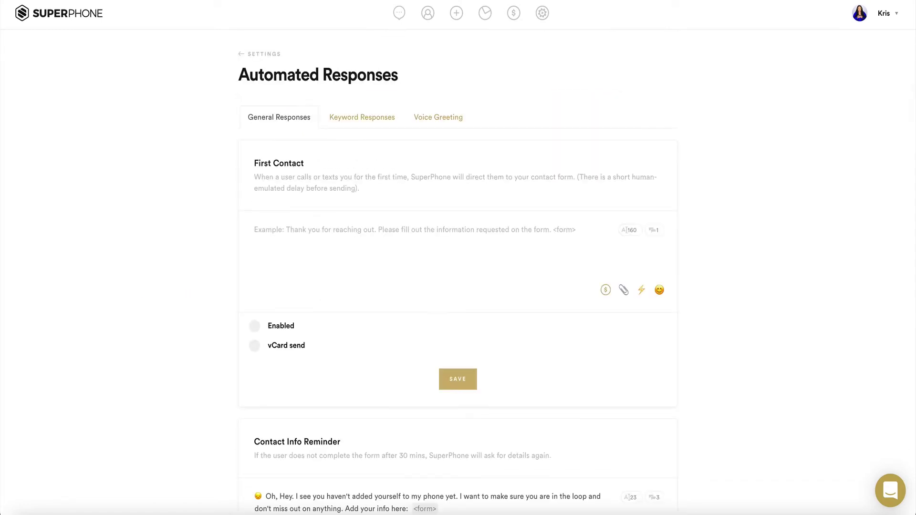
- Type the First Contact greeting with the sender's name, ending 'Add yourself to my phone here: <fo'
text(Hey )
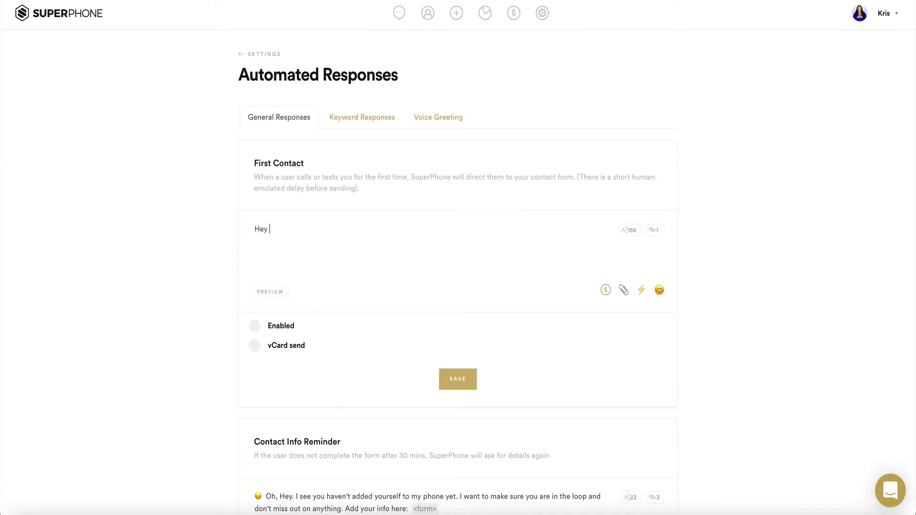
text(it's Kris. Thanks for reaching out. Add)
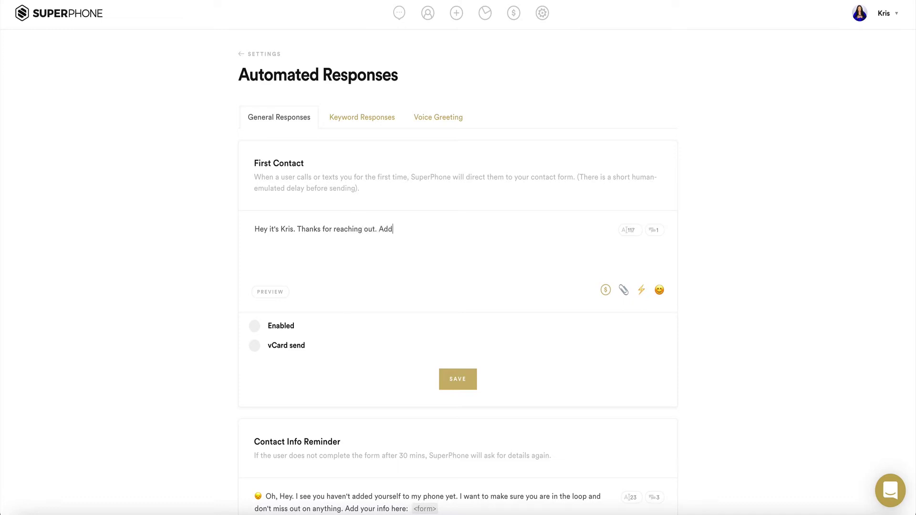
text( yourself to my phone here: <for)
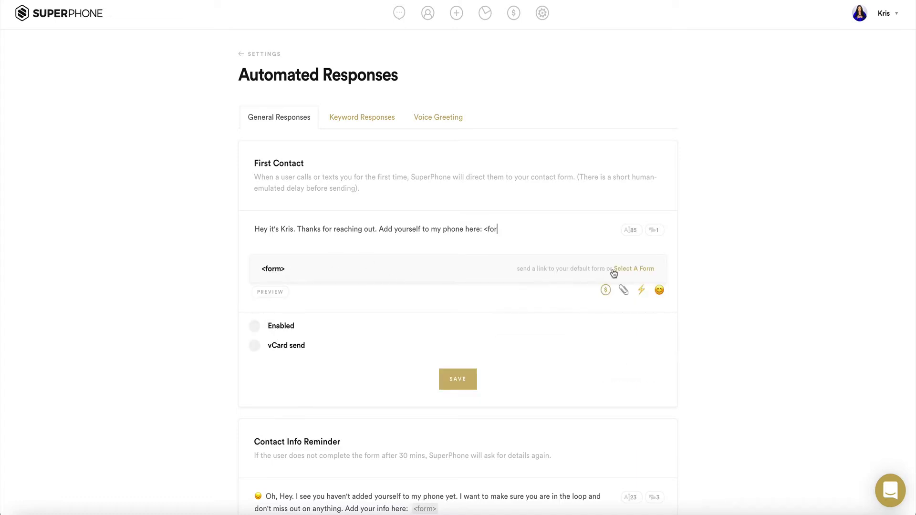
- Link the message's <form> placeholder to the TECHnically Yours™ form
click(630, 270)
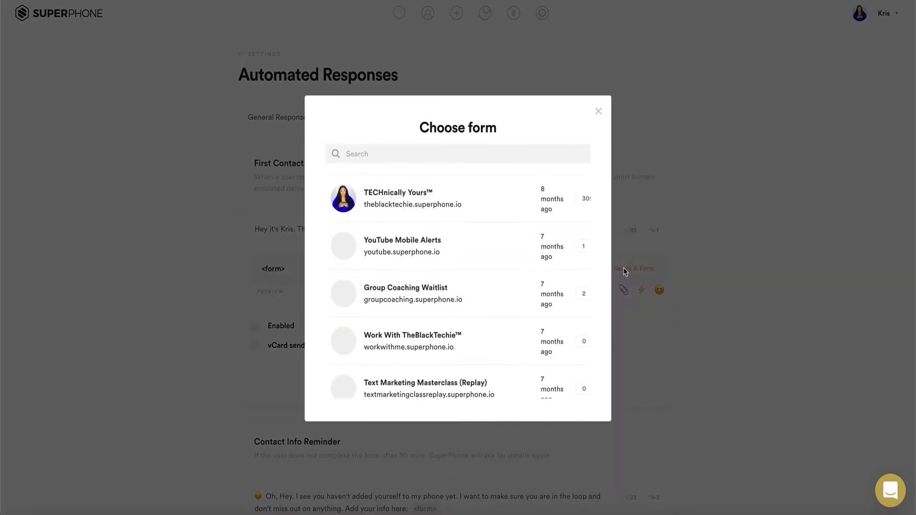
click(451, 206)
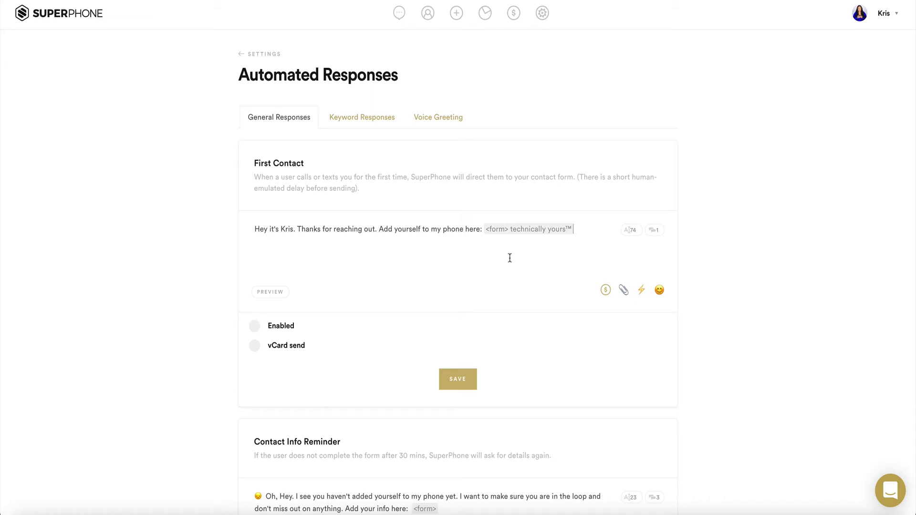
click(624, 292)
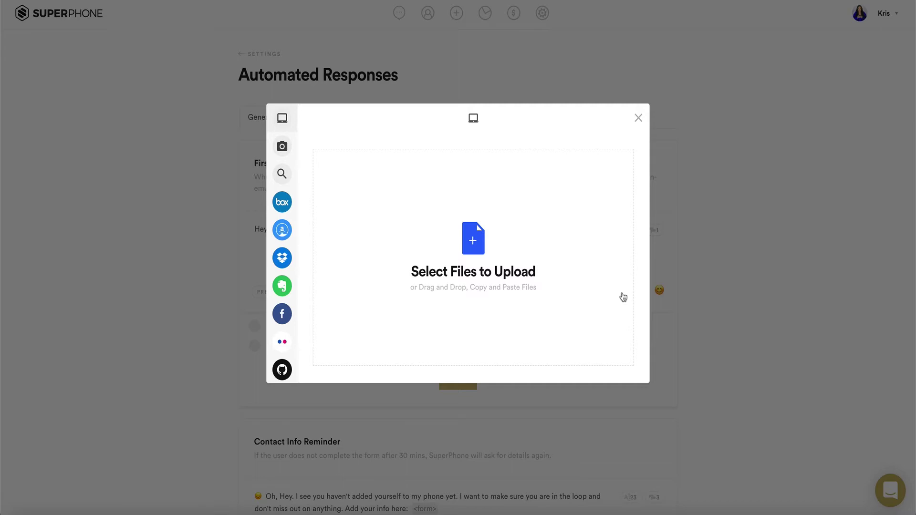
click(639, 119)
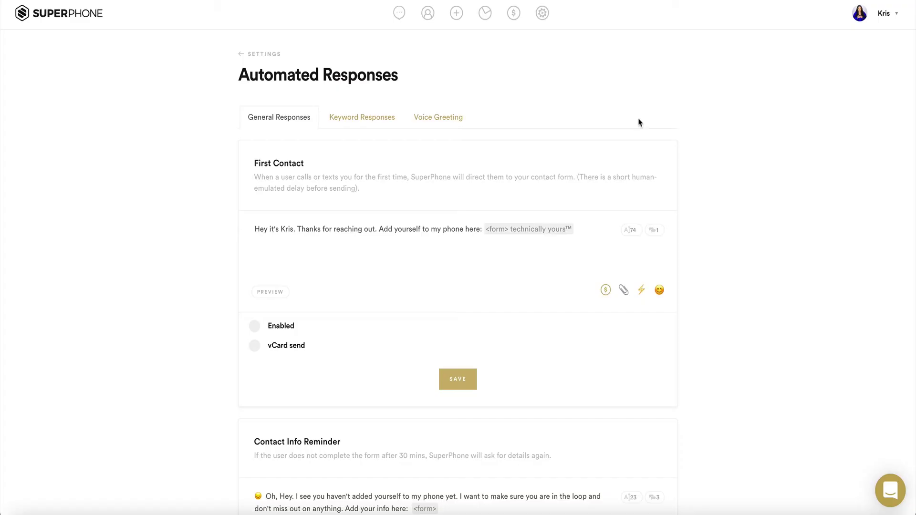
click(660, 291)
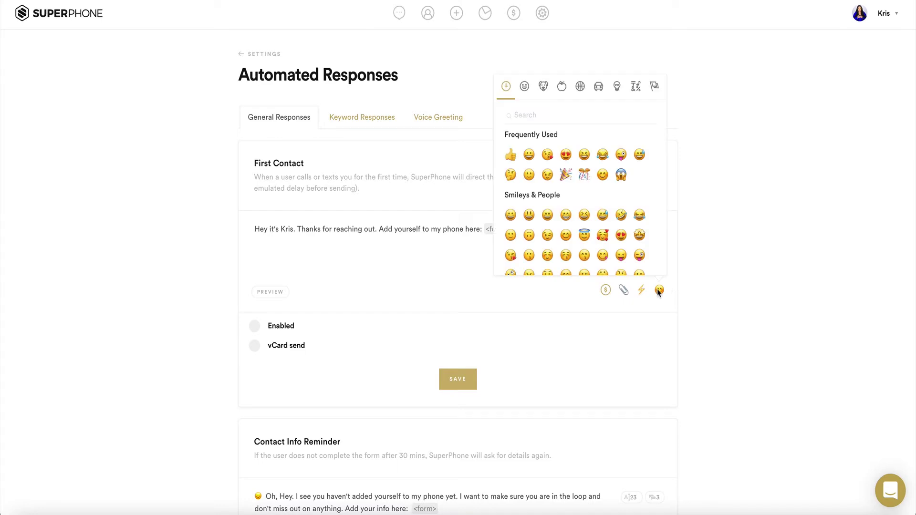
click(659, 291)
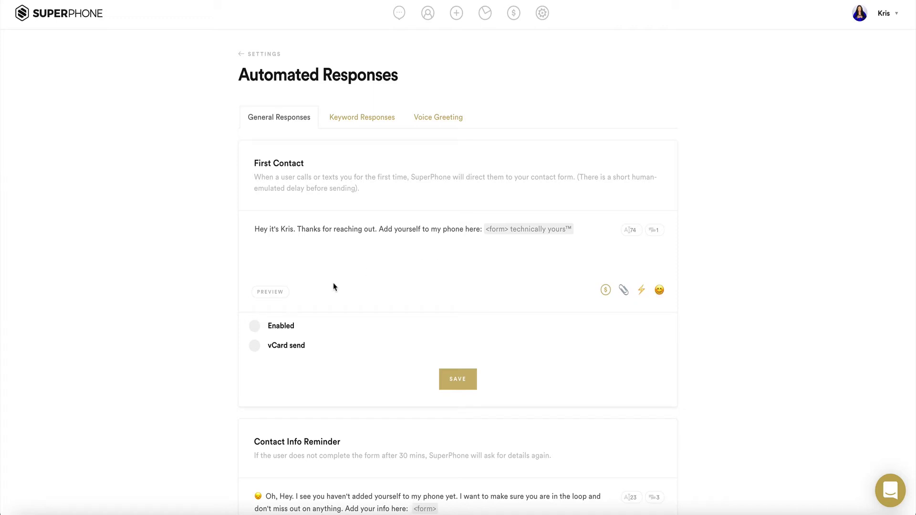
click(271, 293)
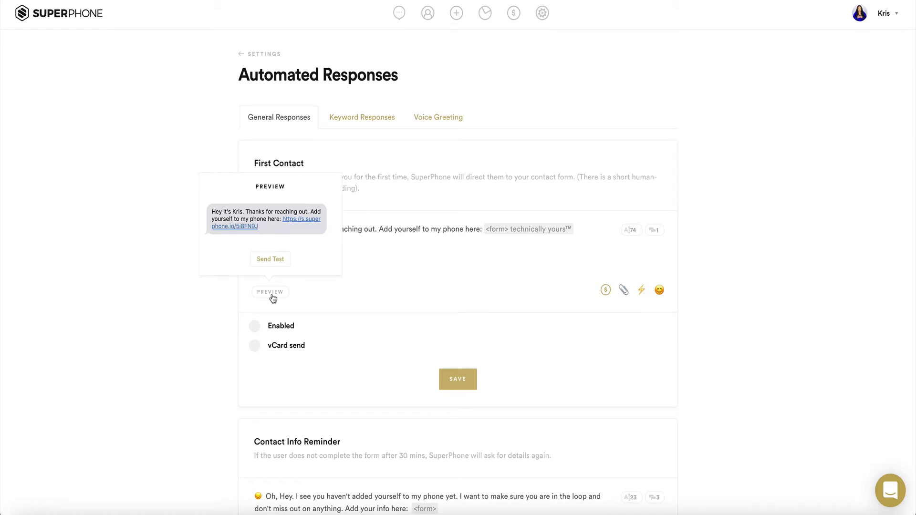
click(269, 264)
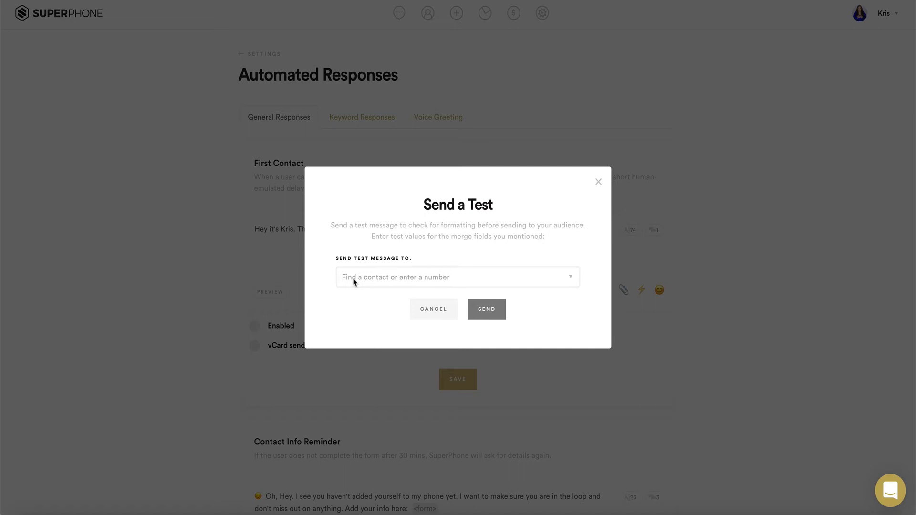
text(K)
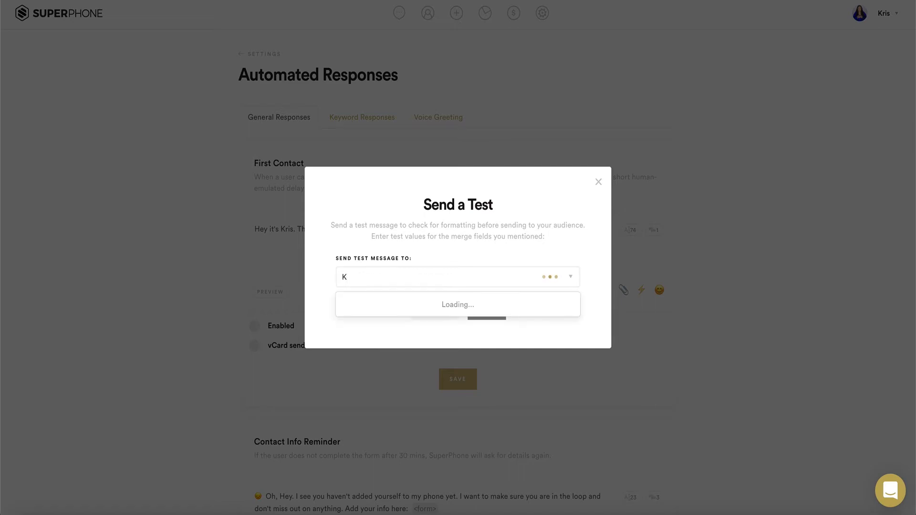
scroll(408, 336, down, 15)
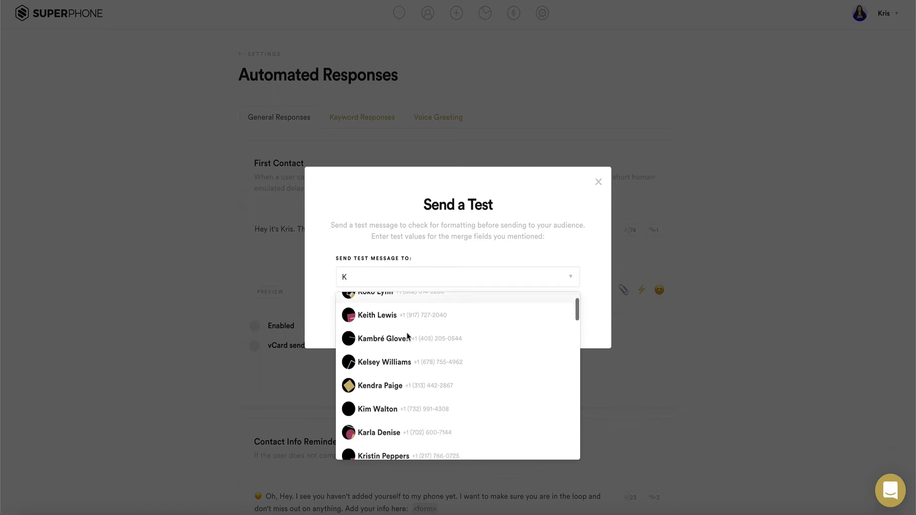
scroll(409, 336, down, 10)
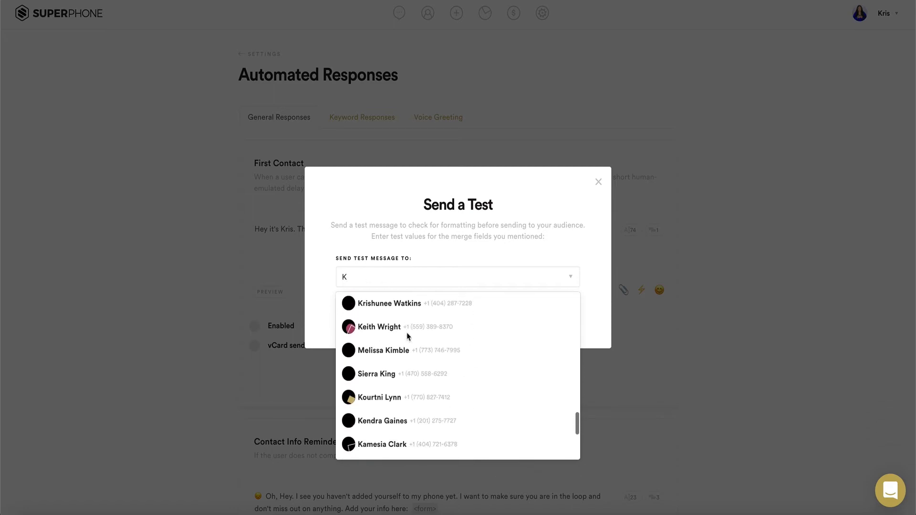
click(595, 294)
click(600, 183)
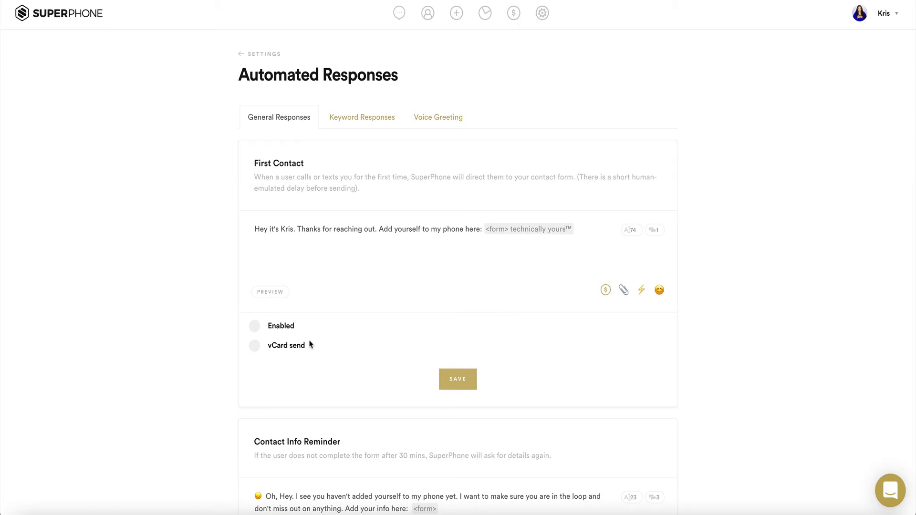
- Turn on vCard send and Enabled for First Contact and save it
click(255, 347)
click(255, 329)
click(462, 383)
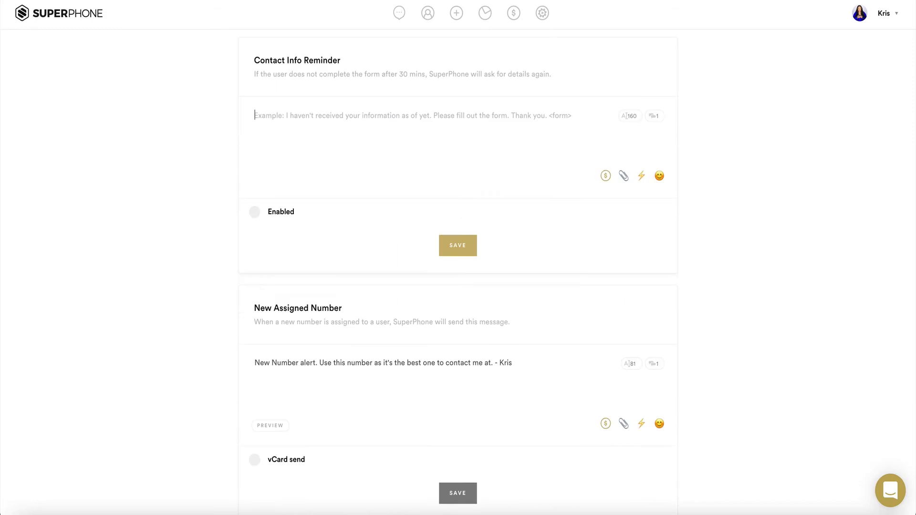
- Type the reminder asking contacts to add themselves to my phone, followed by a <form> placeholder
text(Oh hey)
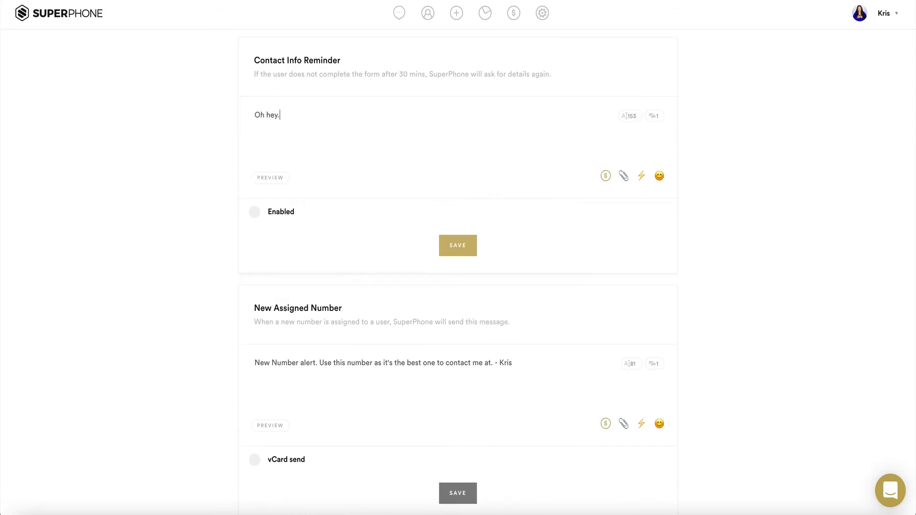
text(. I see you still haven't added yourself to my phone yet.)
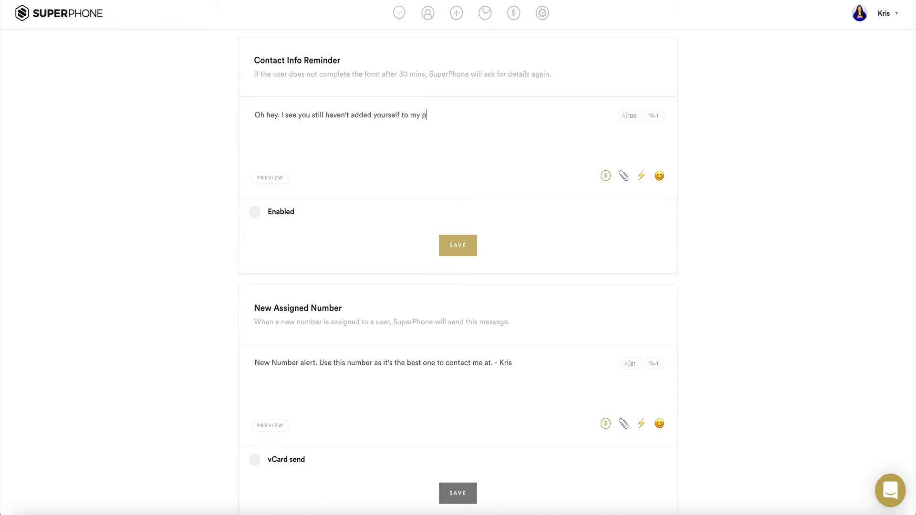
text( Add yourself to my phone bo)
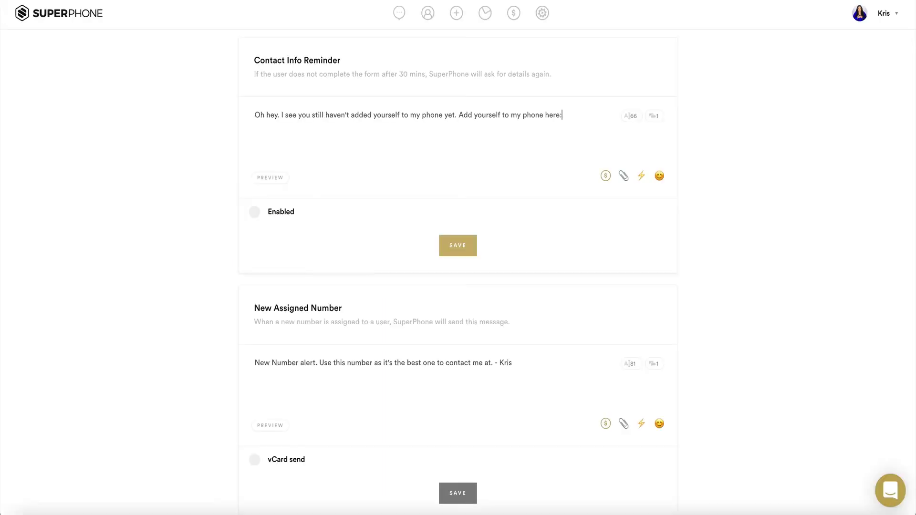
text(<form)
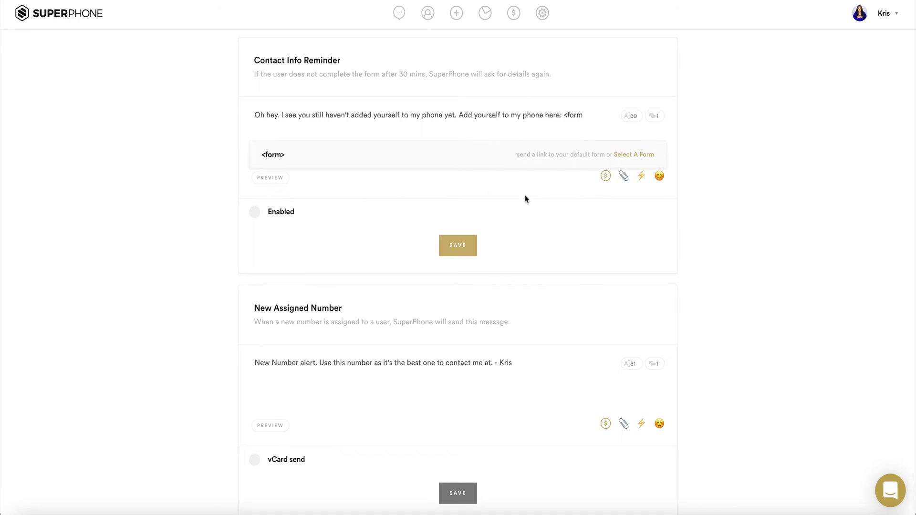
click(627, 158)
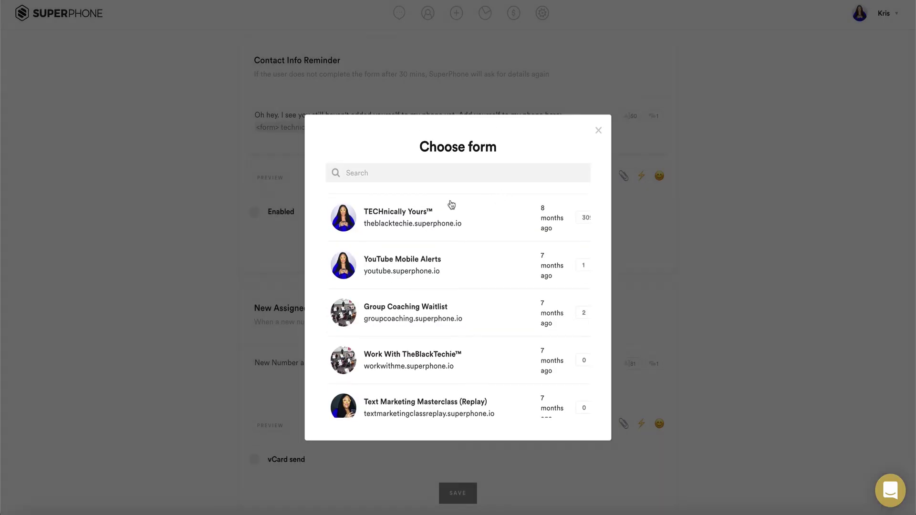
- Choose TECHnically Yours™ as the reminder's linked form
click(452, 205)
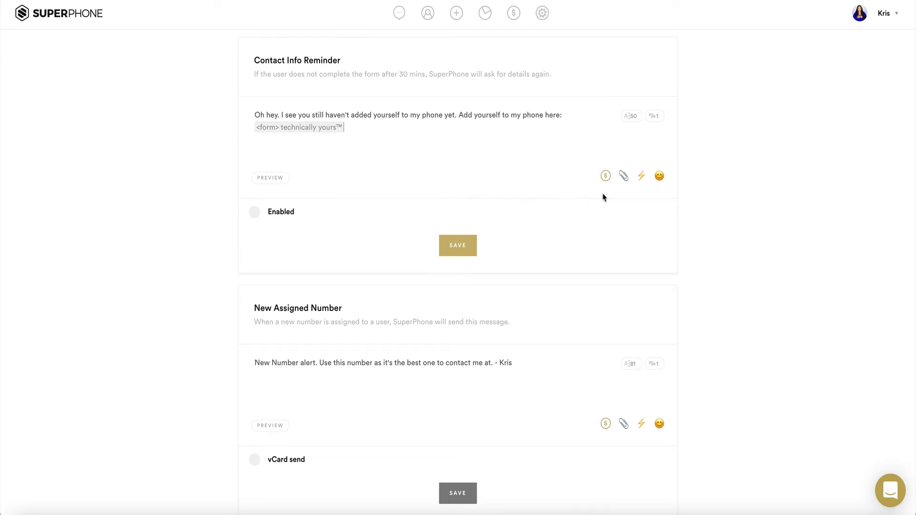
click(624, 178)
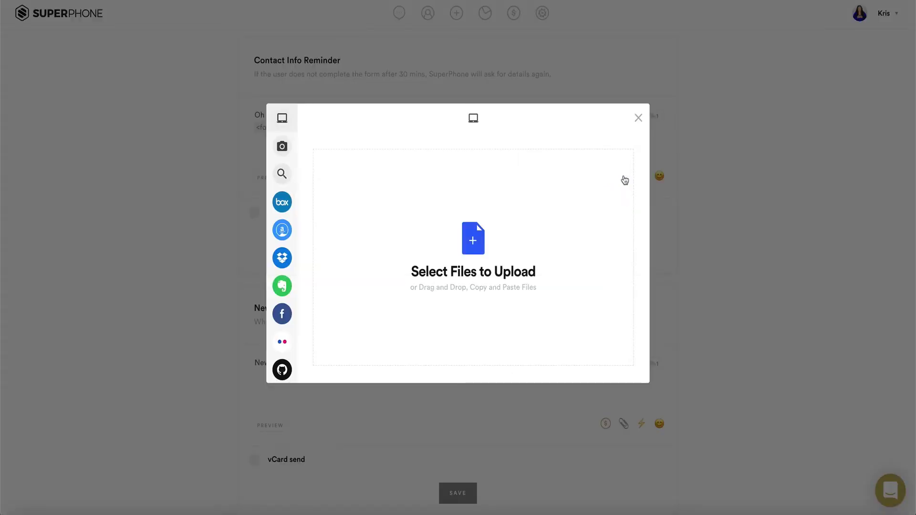
click(639, 118)
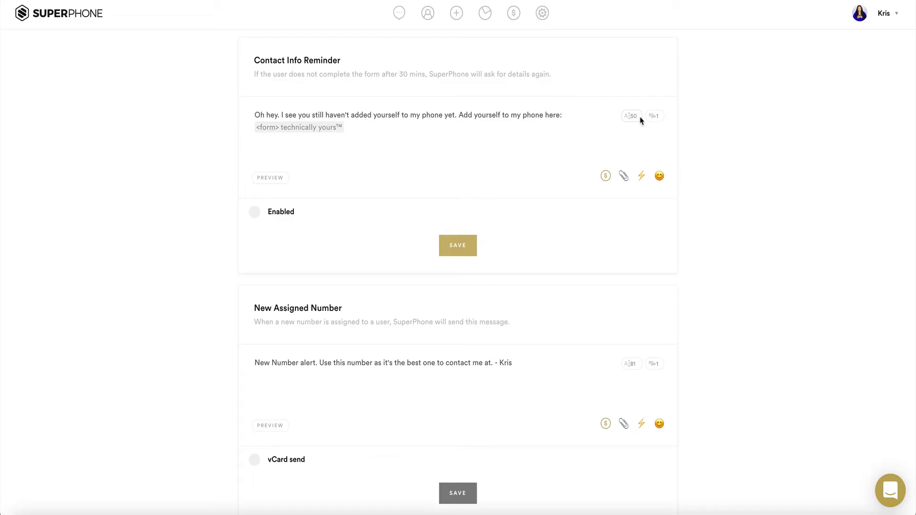
click(660, 177)
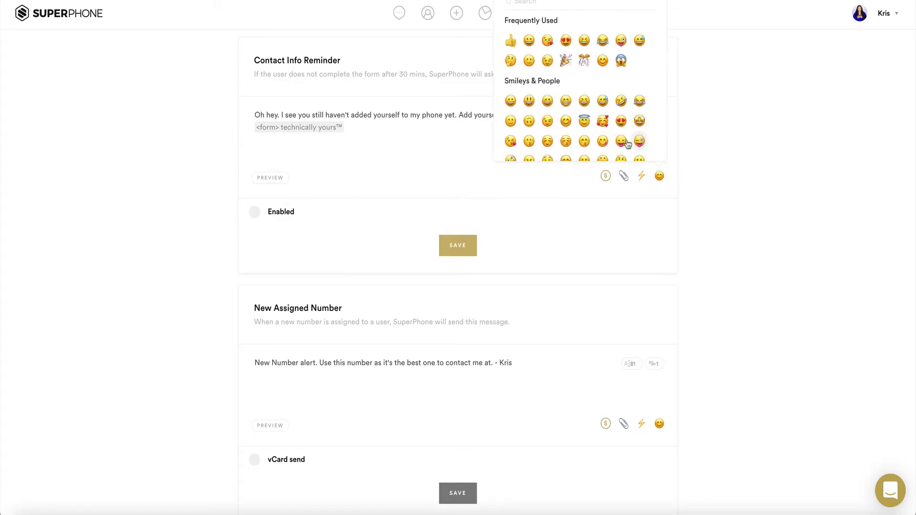
scroll(622, 136, down, 5)
scroll(623, 139, down, 10)
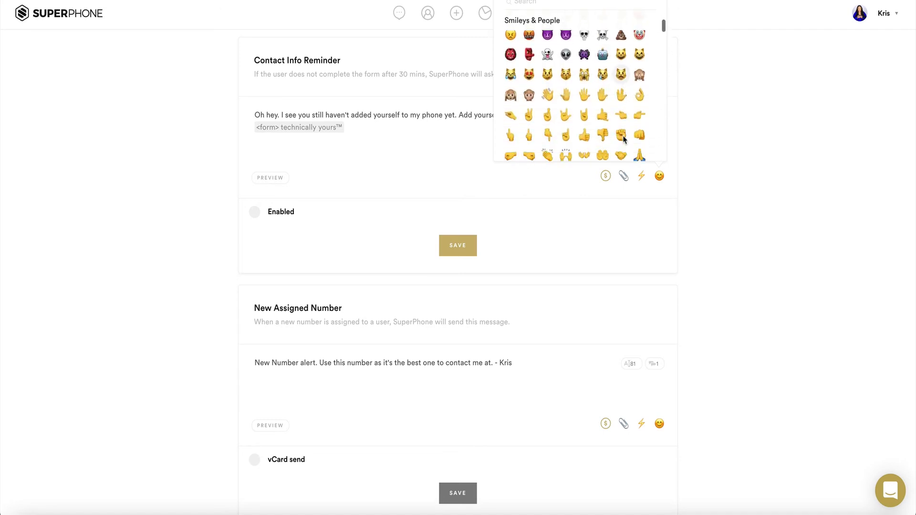
scroll(624, 139, down, 5)
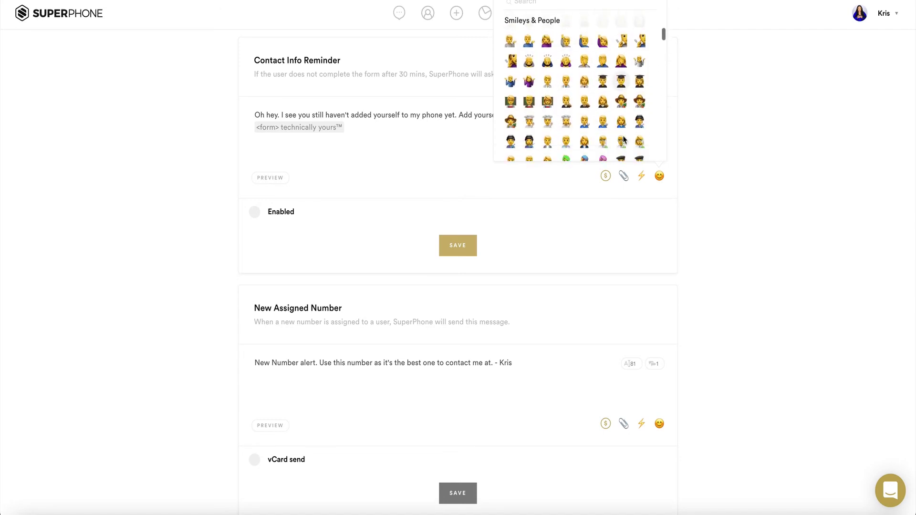
click(659, 177)
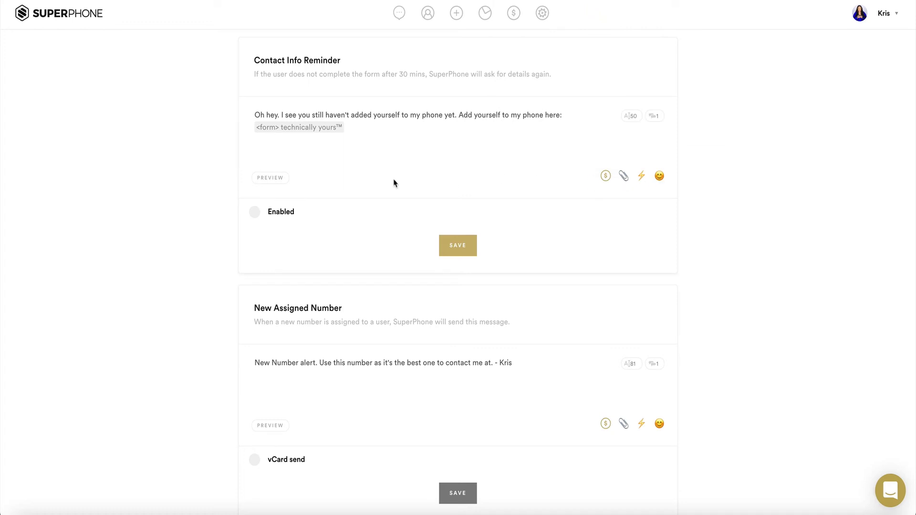
click(272, 183)
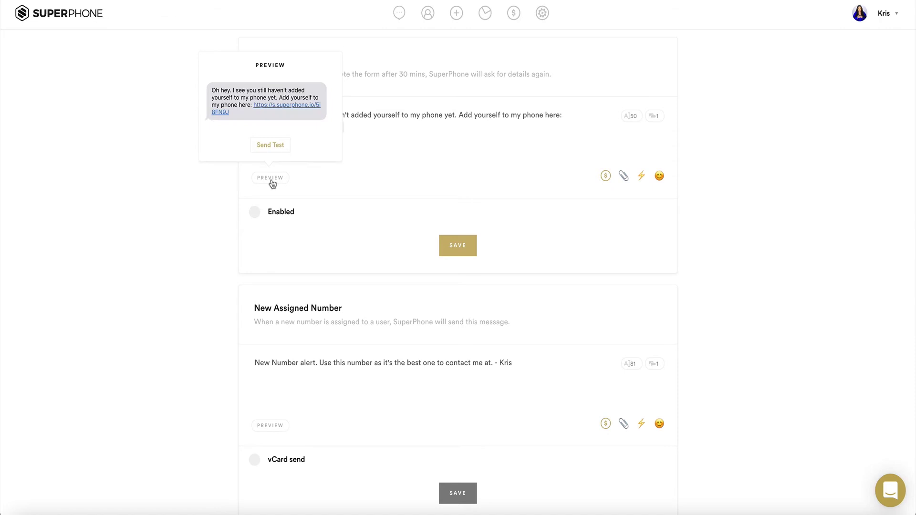
- Open Send a Test, search recipients for 'K', then close it without sending
click(279, 152)
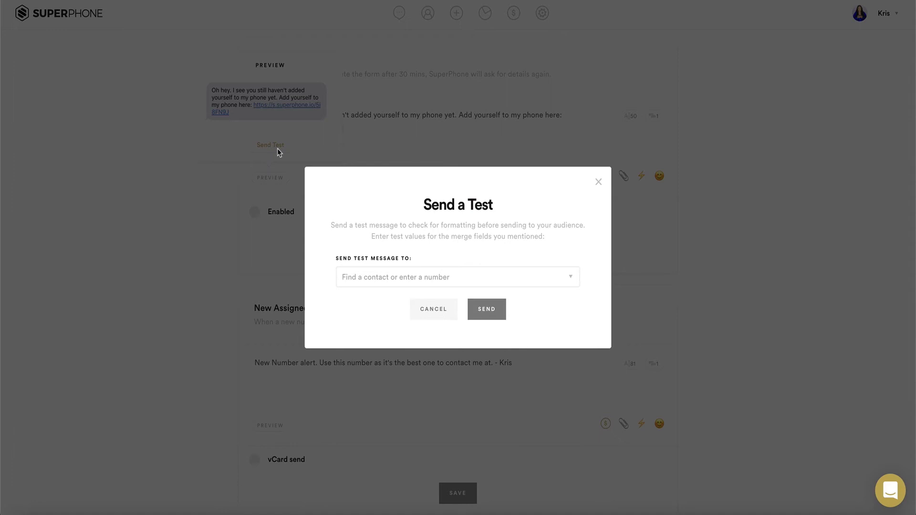
click(351, 279)
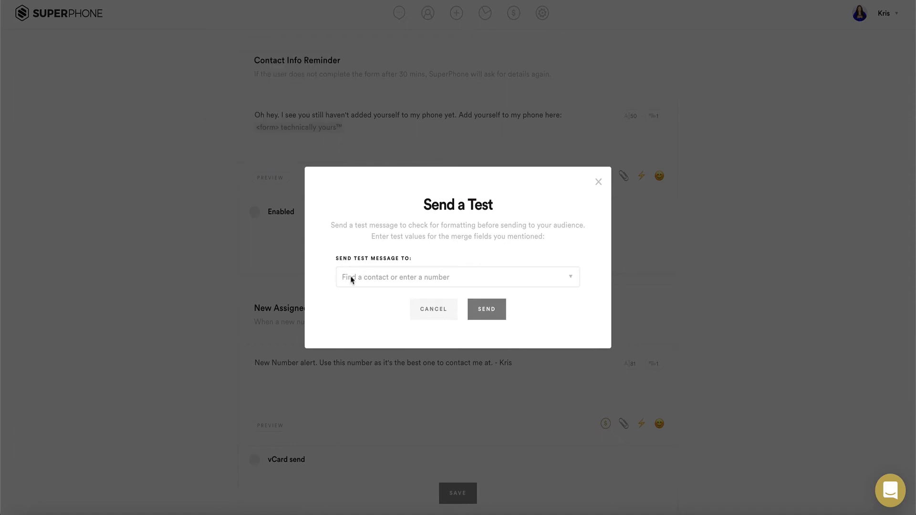
text(K)
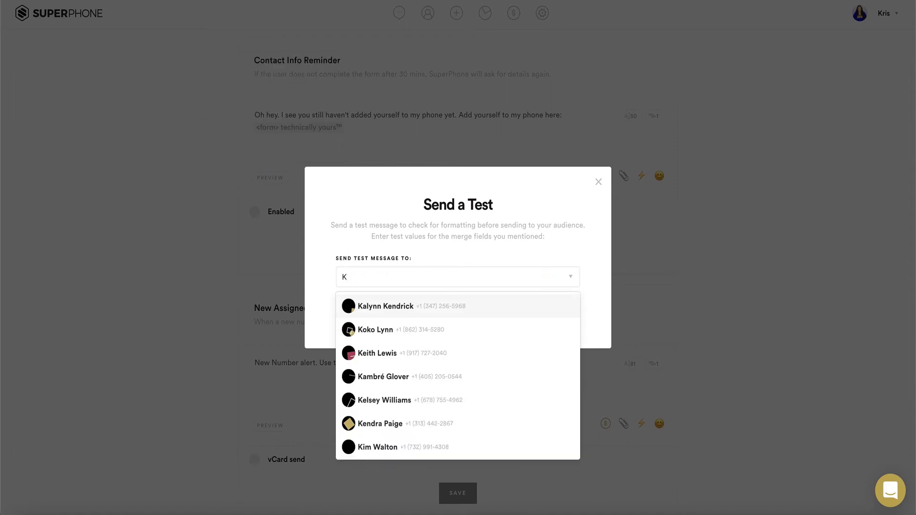
scroll(372, 354, down, 8)
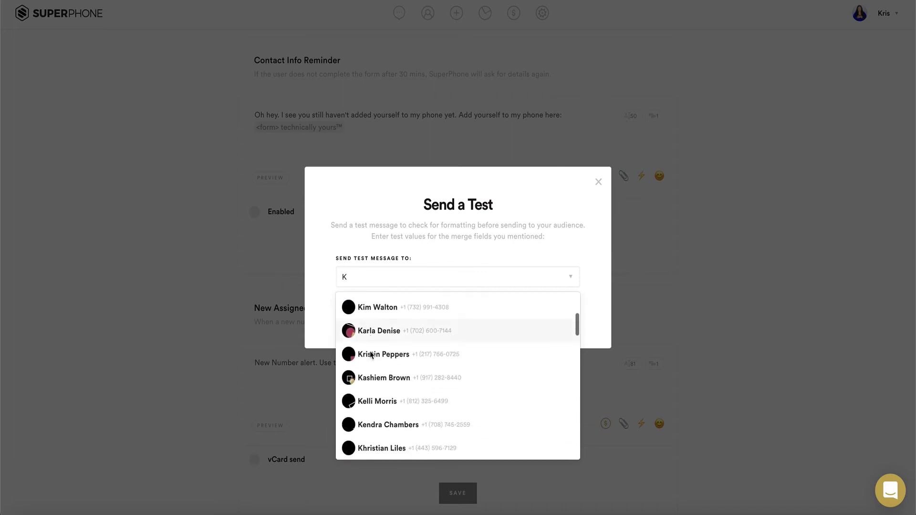
scroll(370, 353, down, 5)
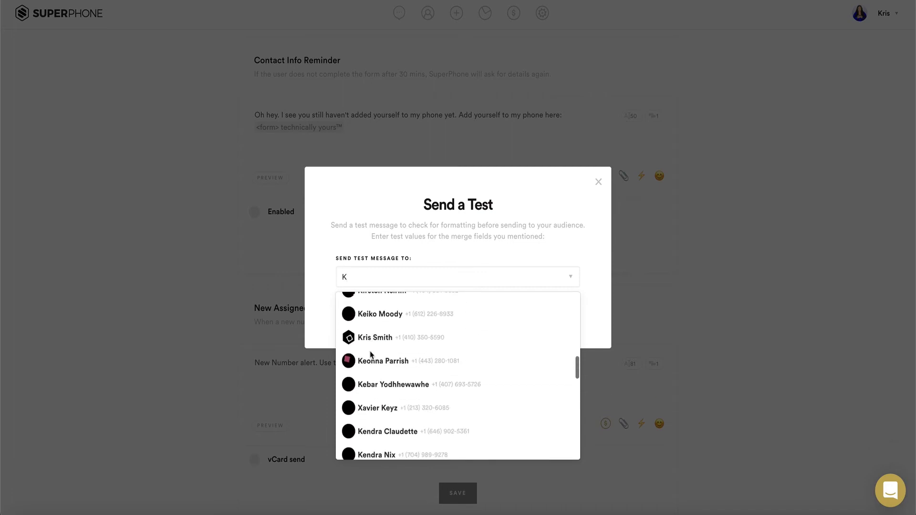
click(592, 259)
click(599, 181)
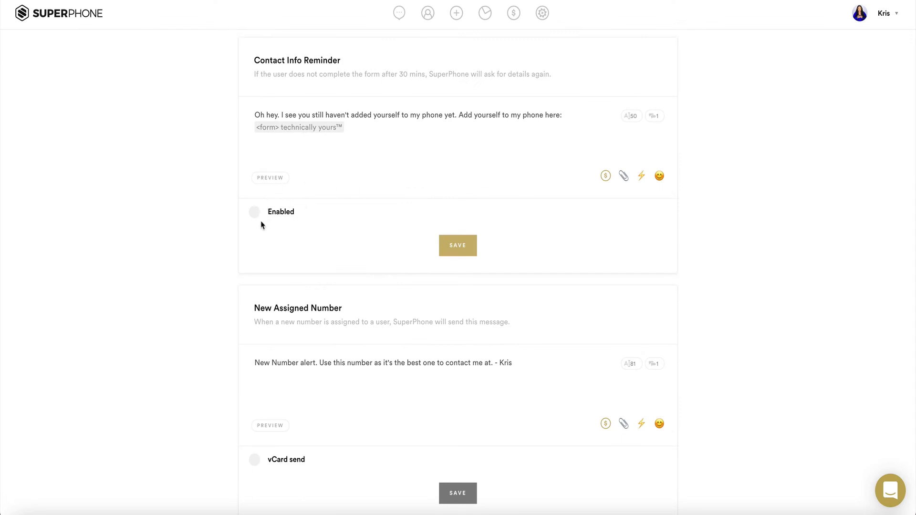
- Enable and save the Contact Info Reminder, then click into the New Assigned Number message
click(255, 212)
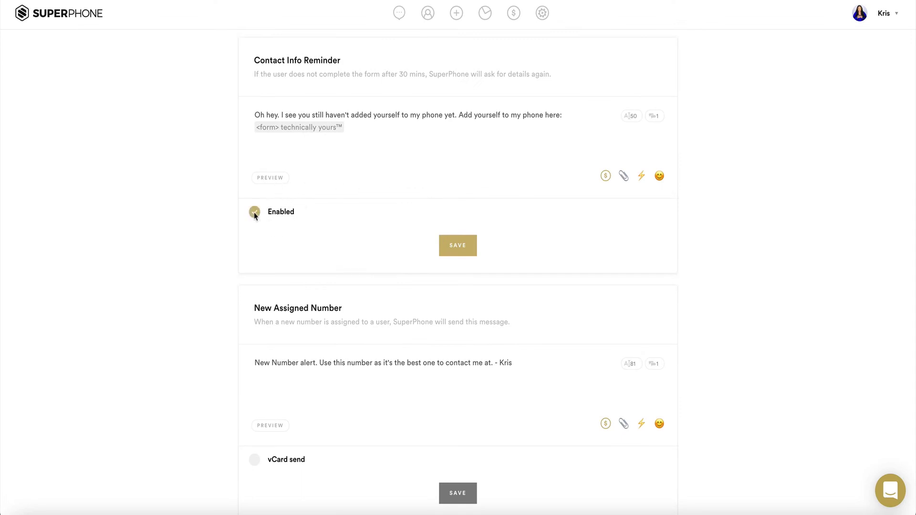
click(458, 246)
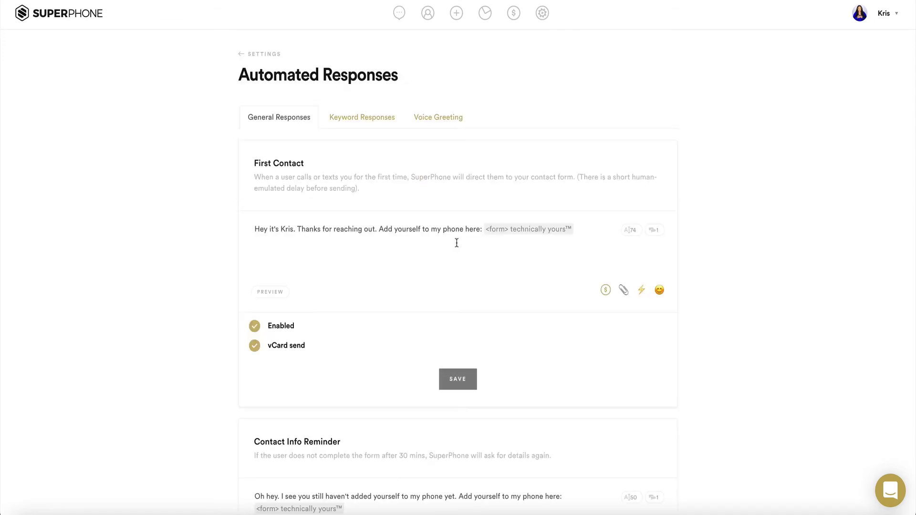
scroll(456, 243, down, 10)
click(439, 111)
- Type a new-number alert from the sender asking contacts to save this number in their phone
text(New n)
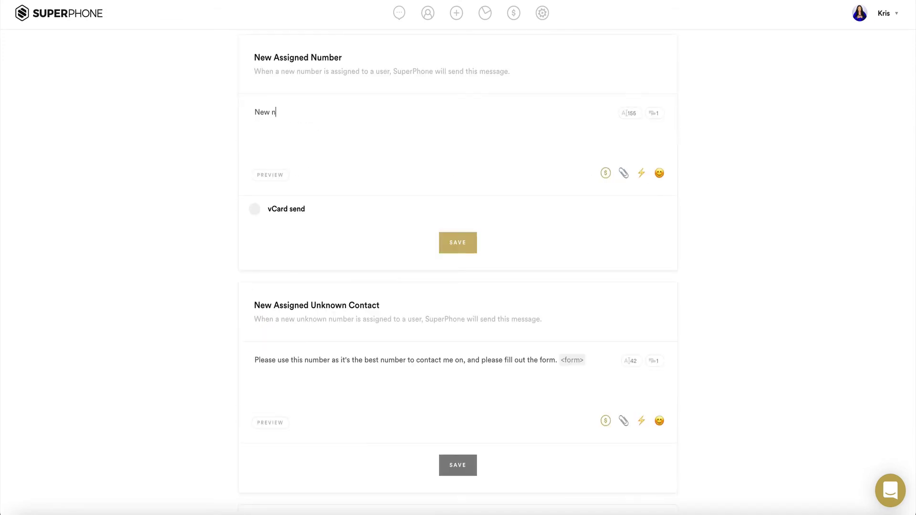
text(umber alert. It's Kris. Save this number i)
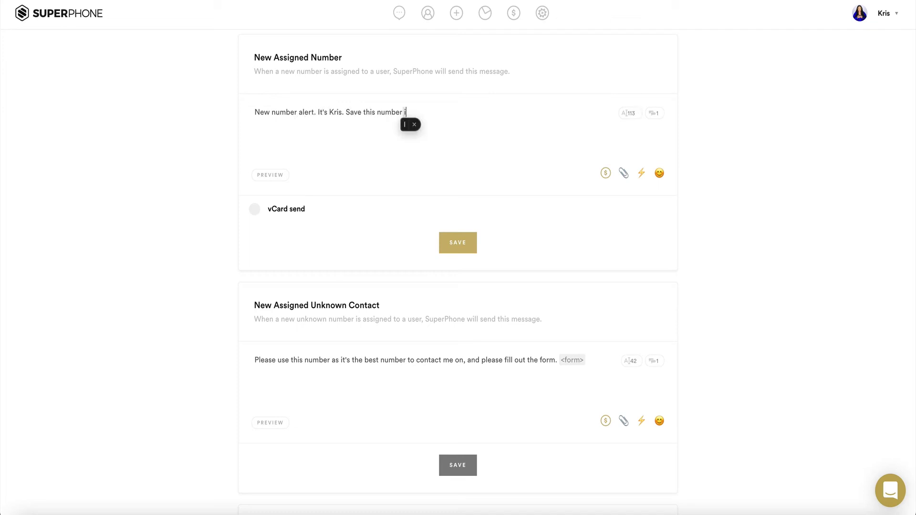
text(n your phone.)
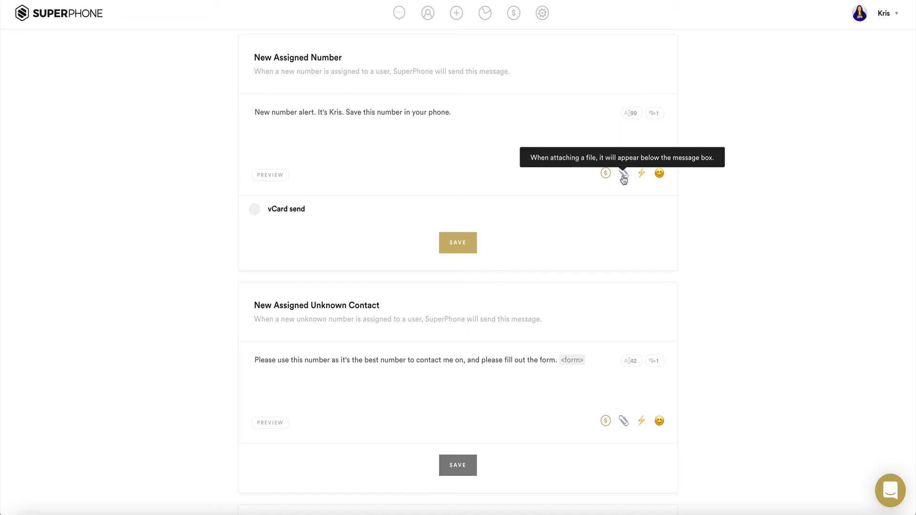
- Check the attachment and emoji options without adding any, then preview the new-number message
click(624, 177)
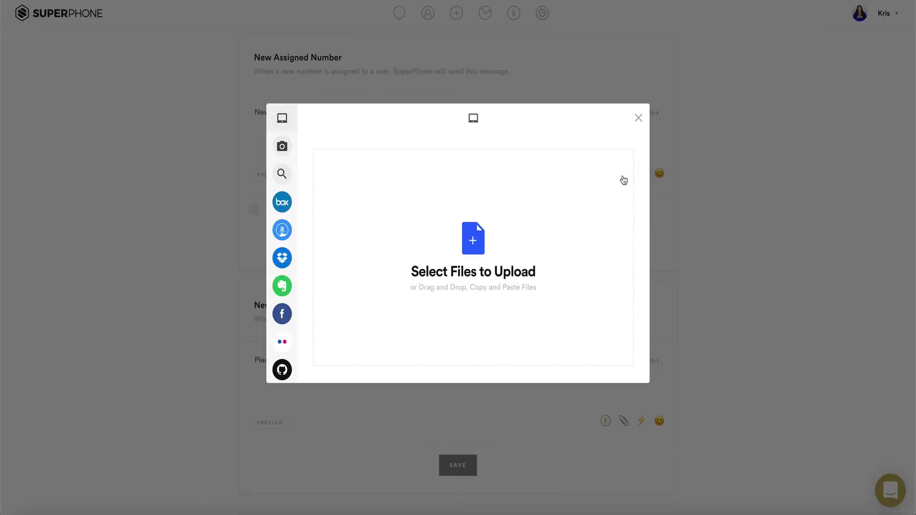
click(638, 119)
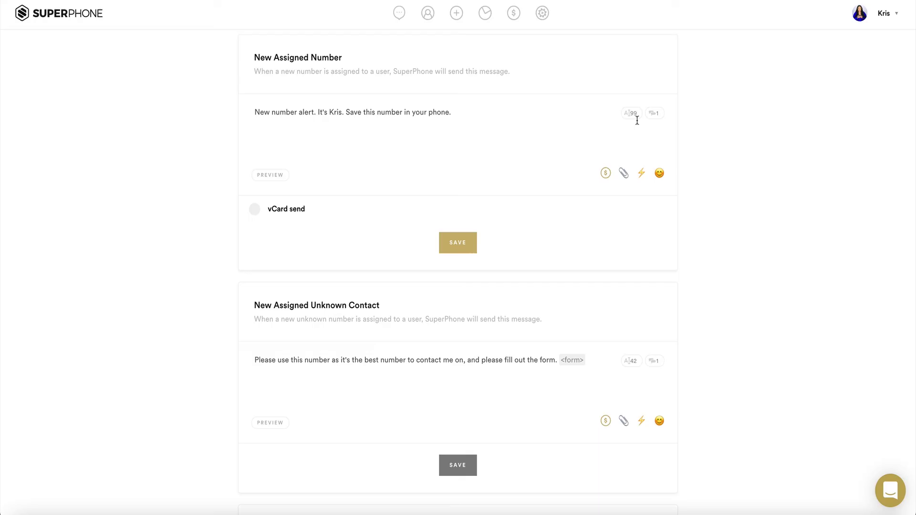
click(661, 177)
scroll(617, 98, down, 10)
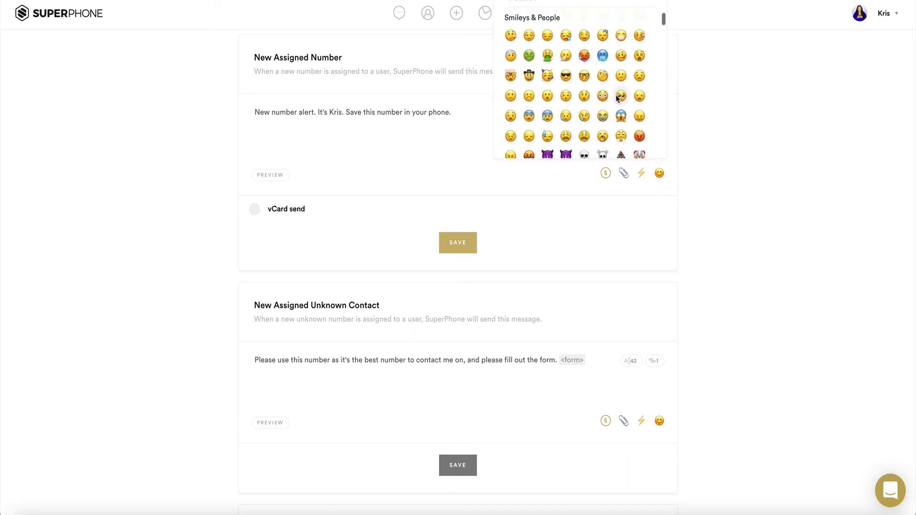
scroll(617, 99, down, 3)
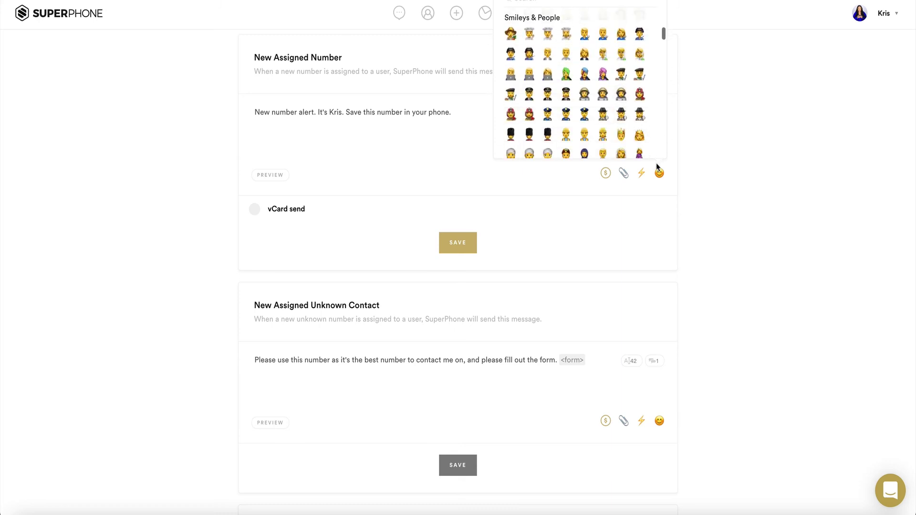
click(659, 175)
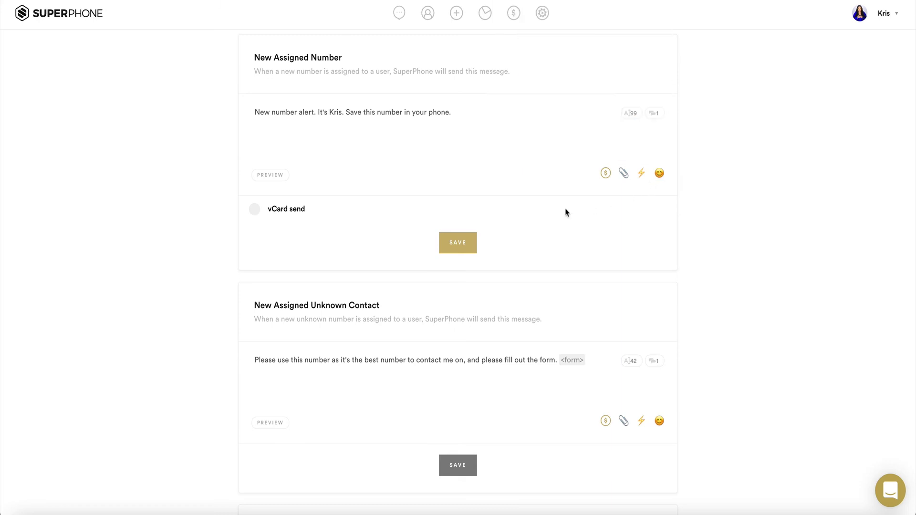
click(269, 178)
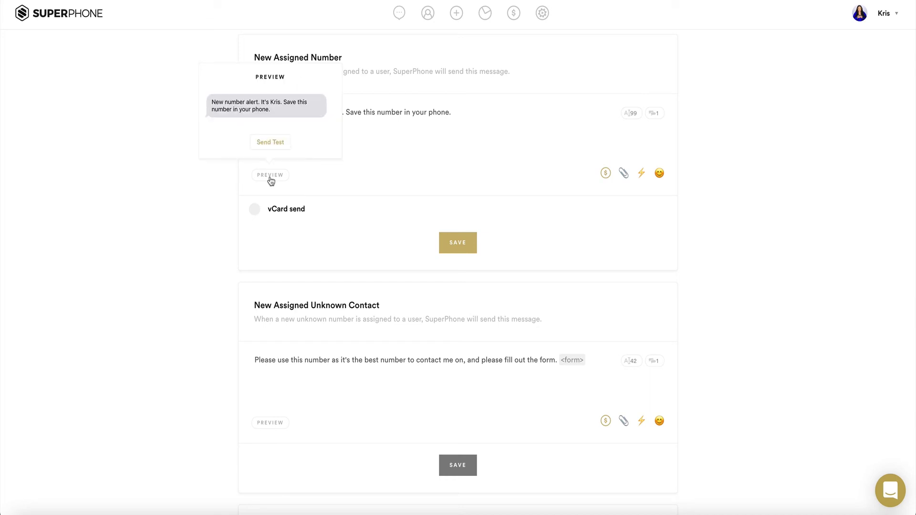
click(270, 147)
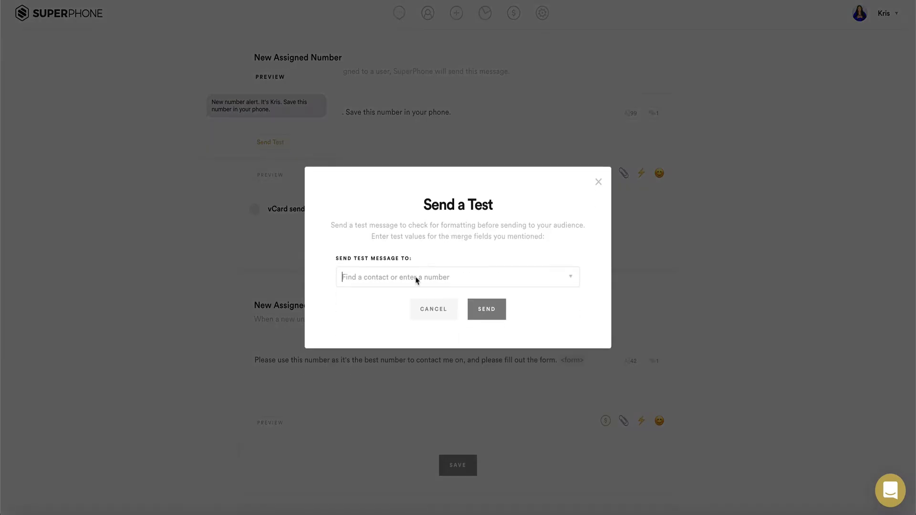
text(K)
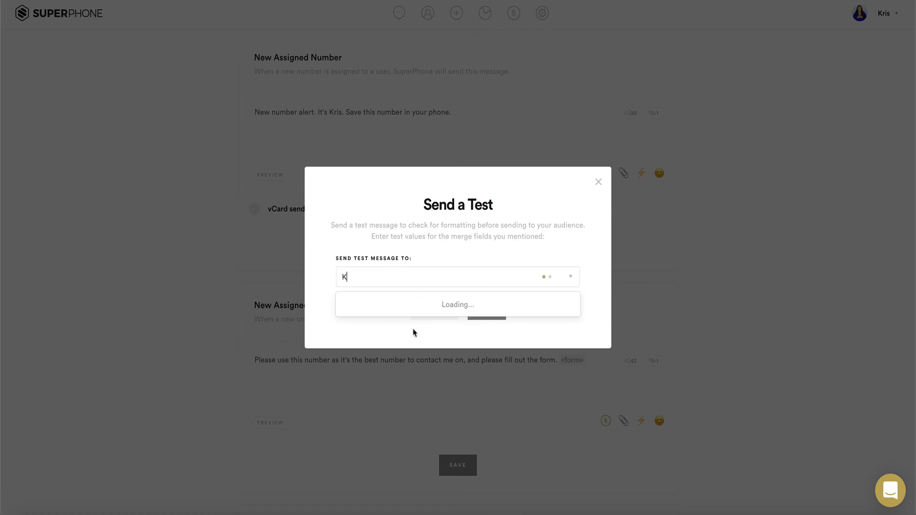
scroll(410, 324, down, 15)
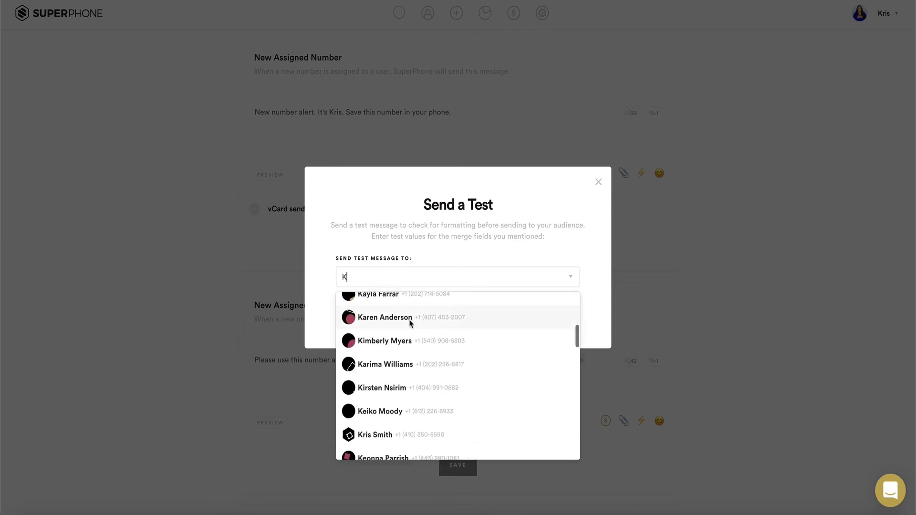
scroll(410, 323, down, 5)
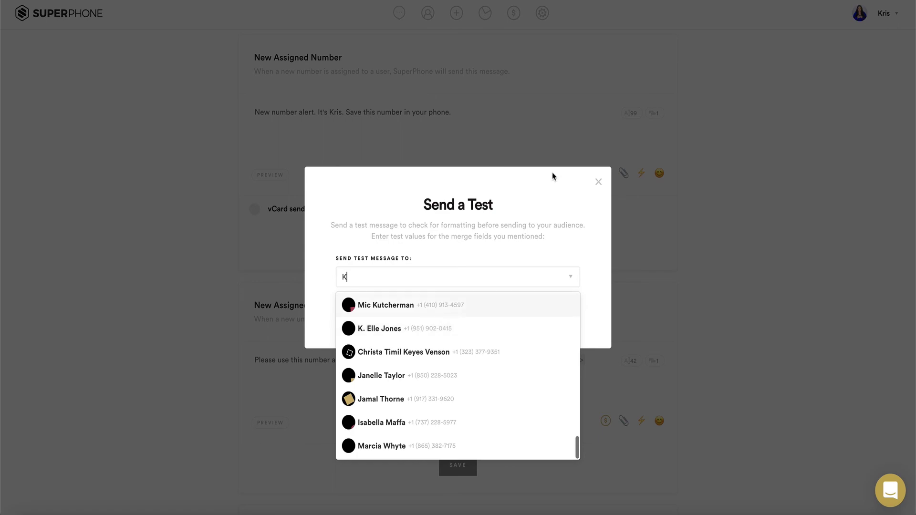
click(598, 183)
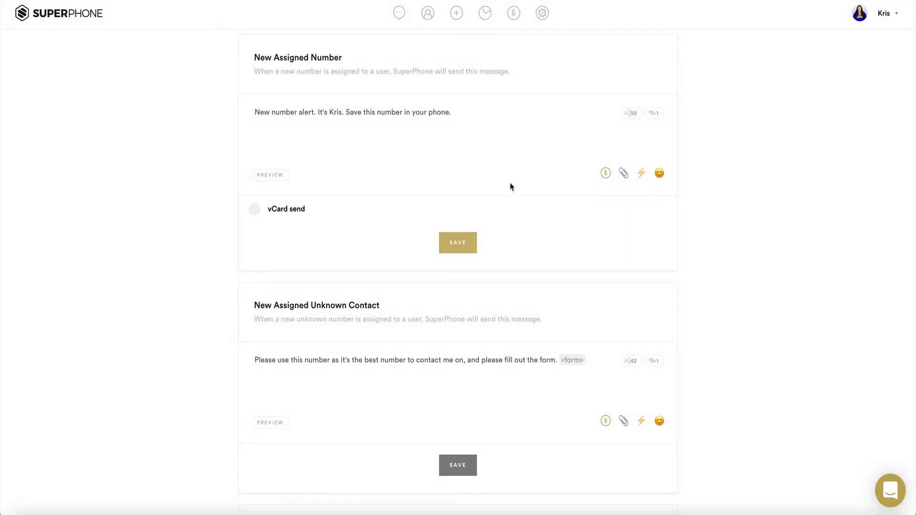
- Turn on vCard sending and type 'Please use this number as its the best number to contact me at.' with a sign-off
click(254, 210)
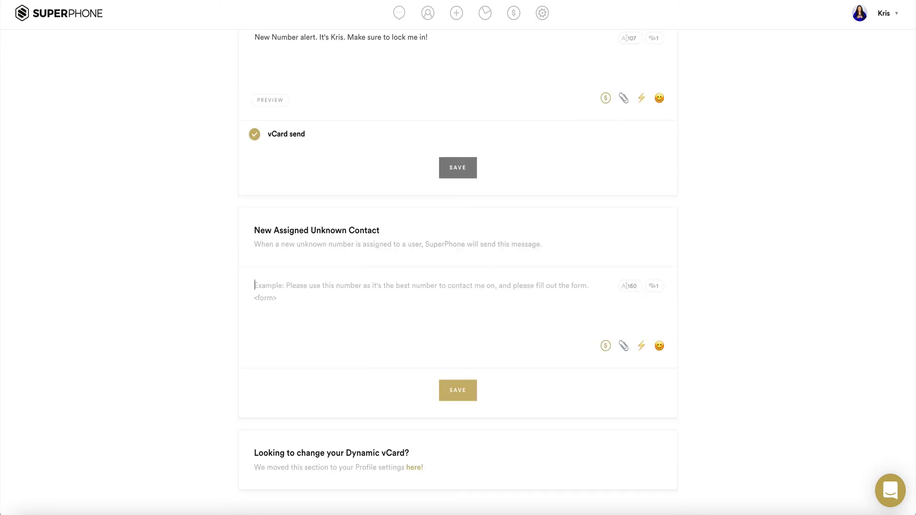
text(Please use this n)
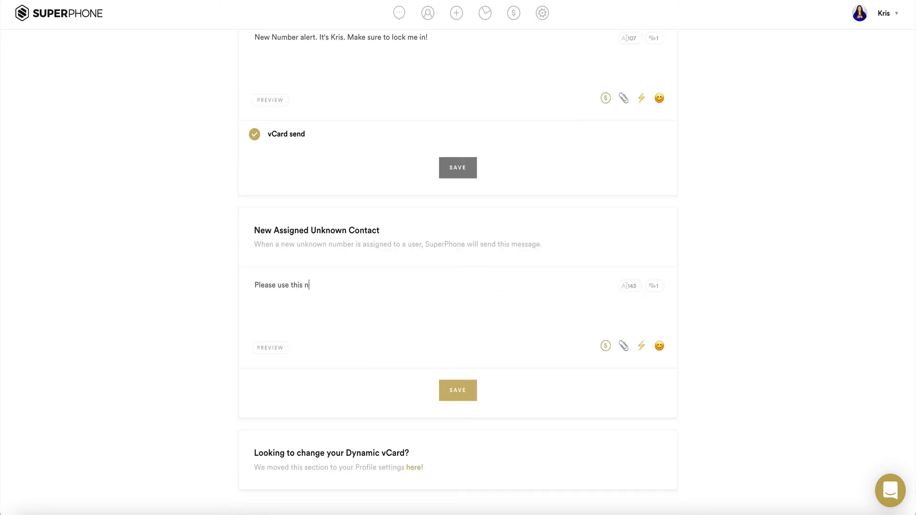
text(umber as it)
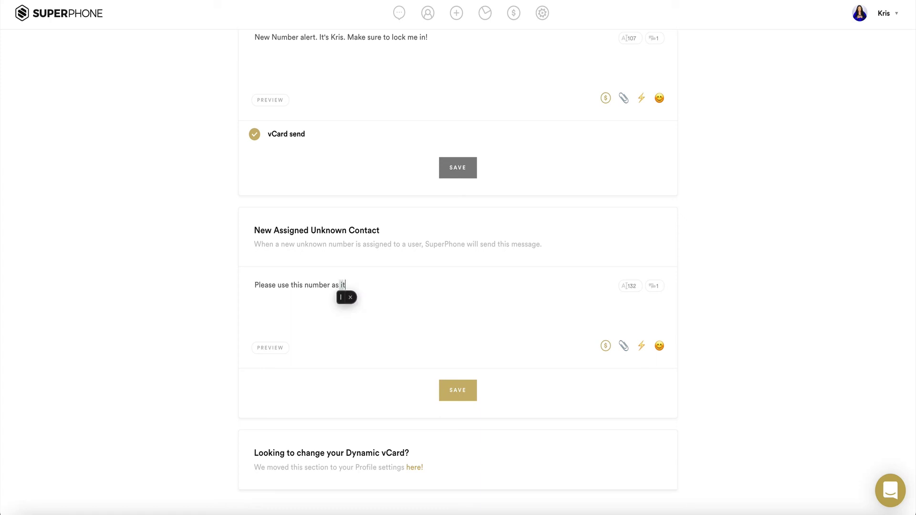
text(s the best number to )
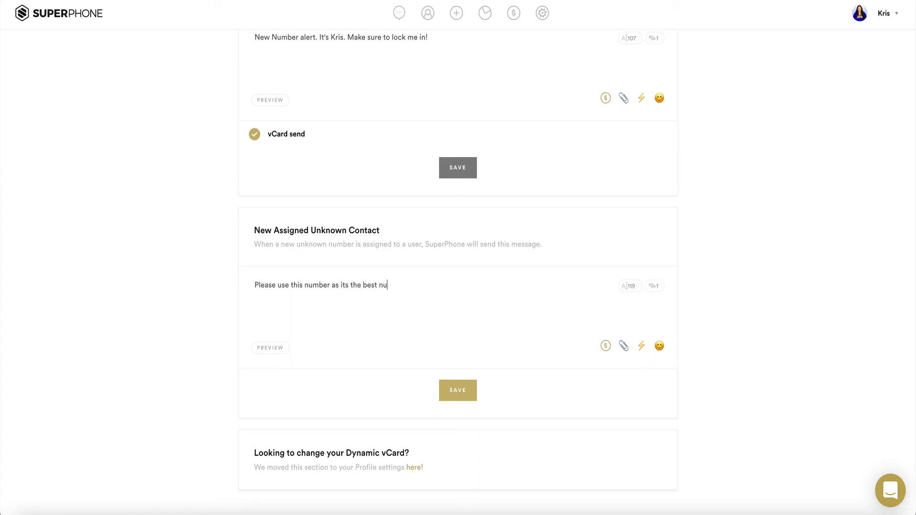
text(contact me at. - Kr)
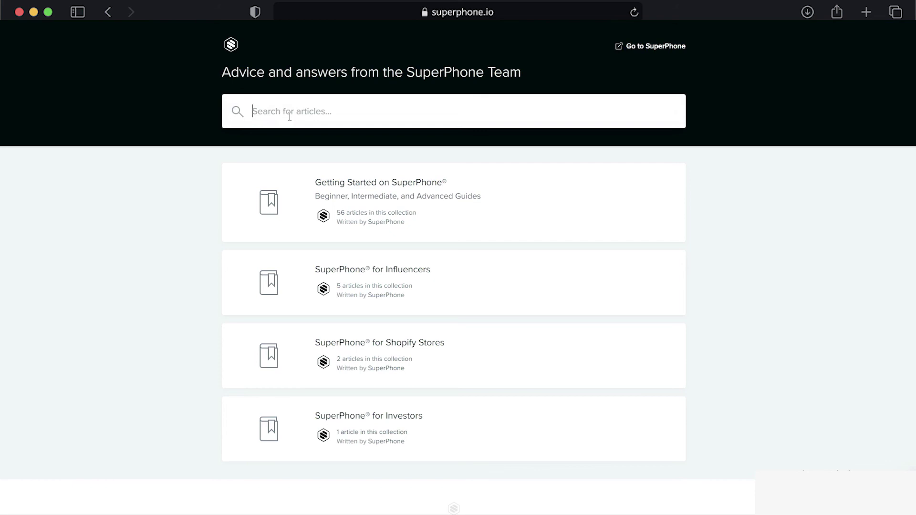
- Search the help center for 'routing' and open the Multiple Phone Numbers and Routing article
text(routing)
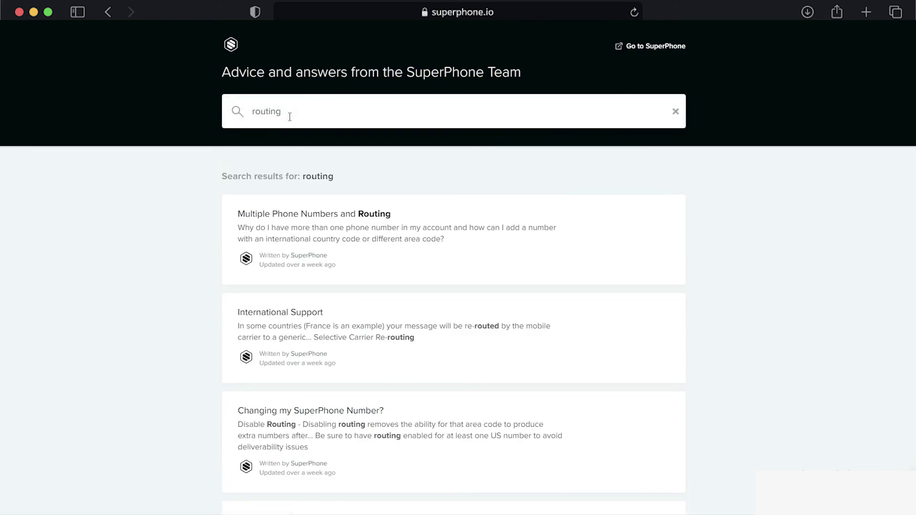
click(287, 219)
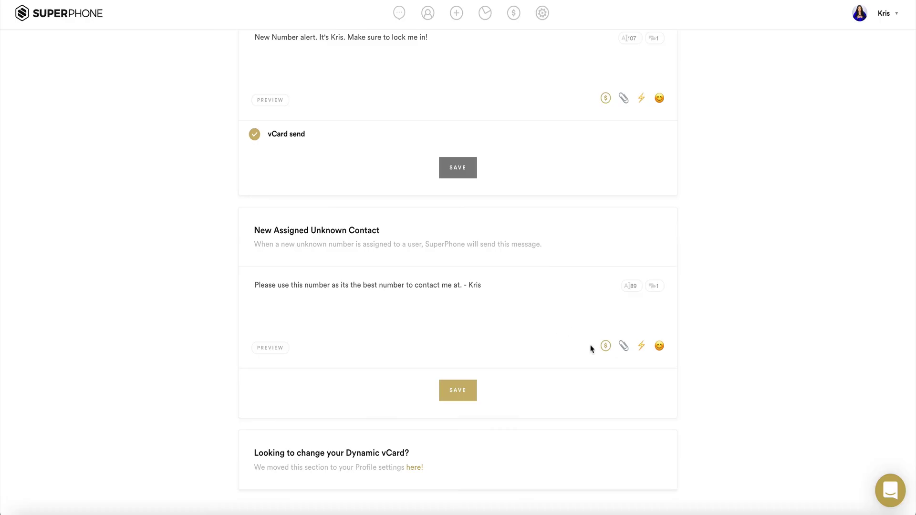
- Check the attachment options without adding a file, then show the emoji list for the Unknown Contact message
click(624, 348)
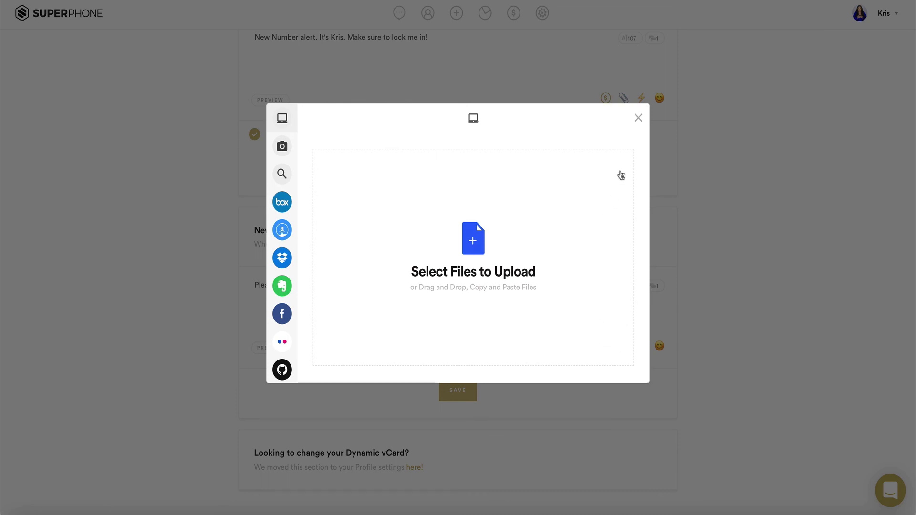
click(639, 118)
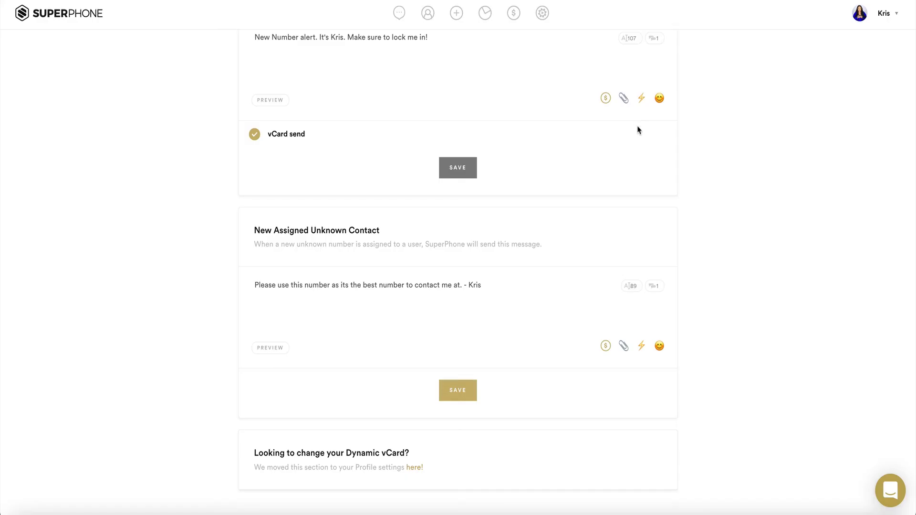
click(660, 347)
scroll(626, 242, down, 5)
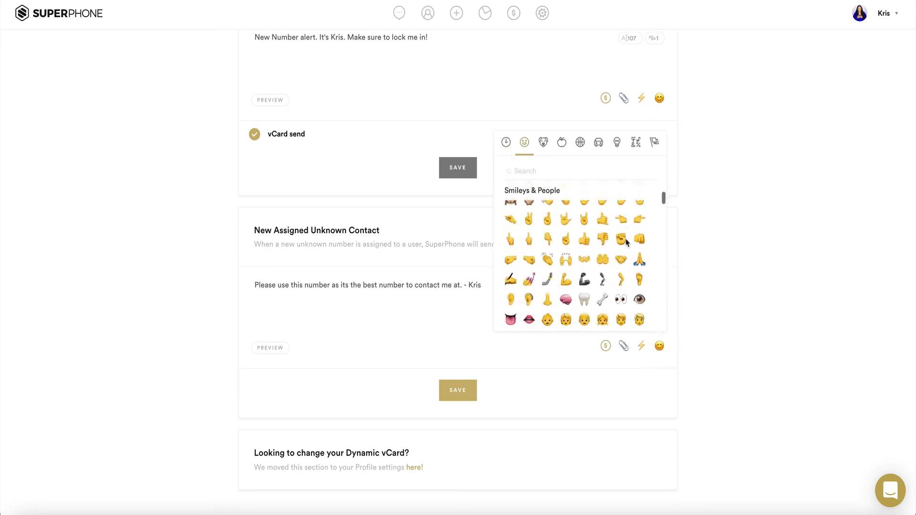
- Close the emoji list, append a TECHnically Yours form link to the message, and open Send a Test
click(660, 346)
click(542, 285)
text(<)
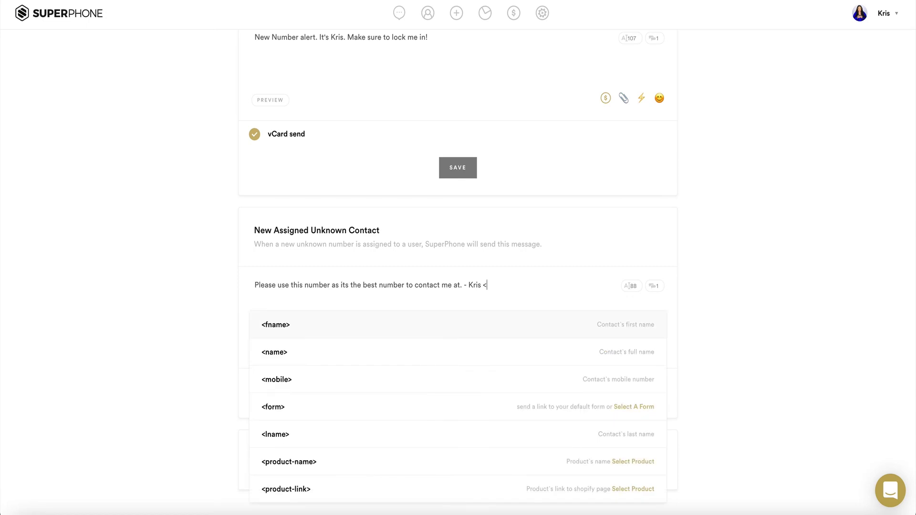
click(628, 408)
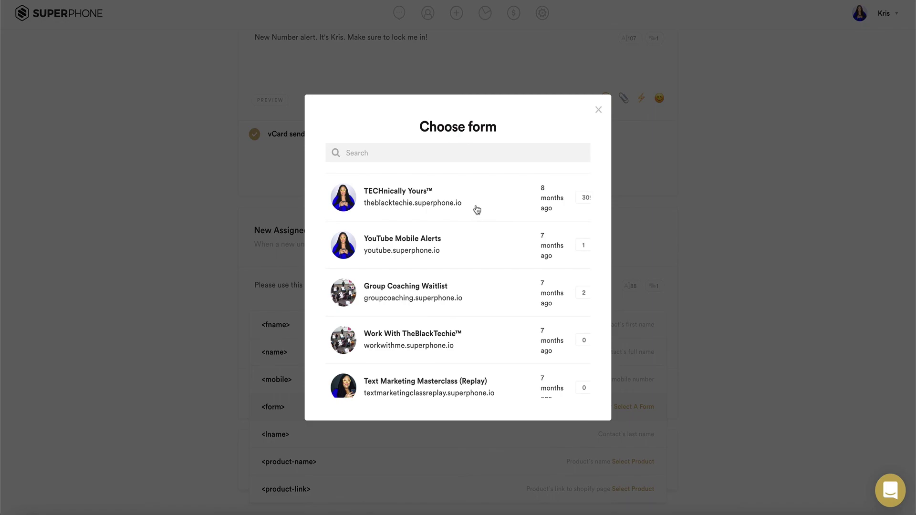
click(475, 208)
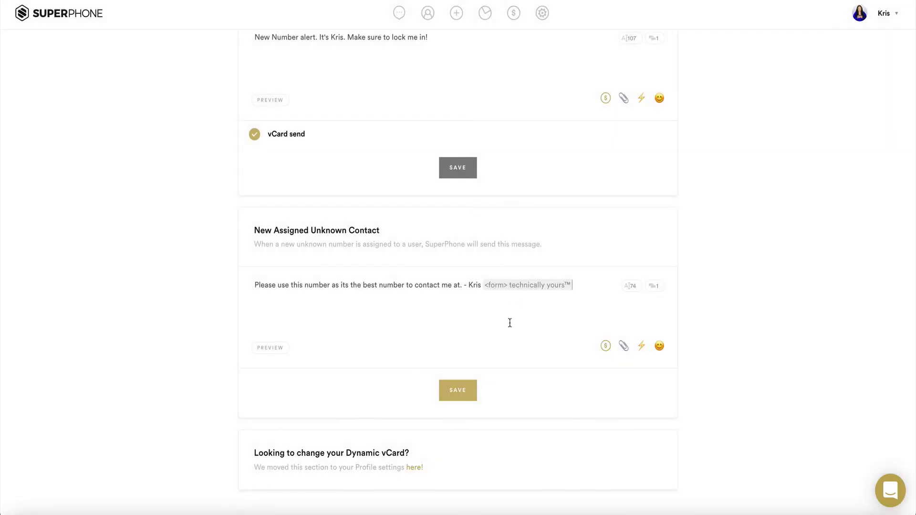
click(271, 356)
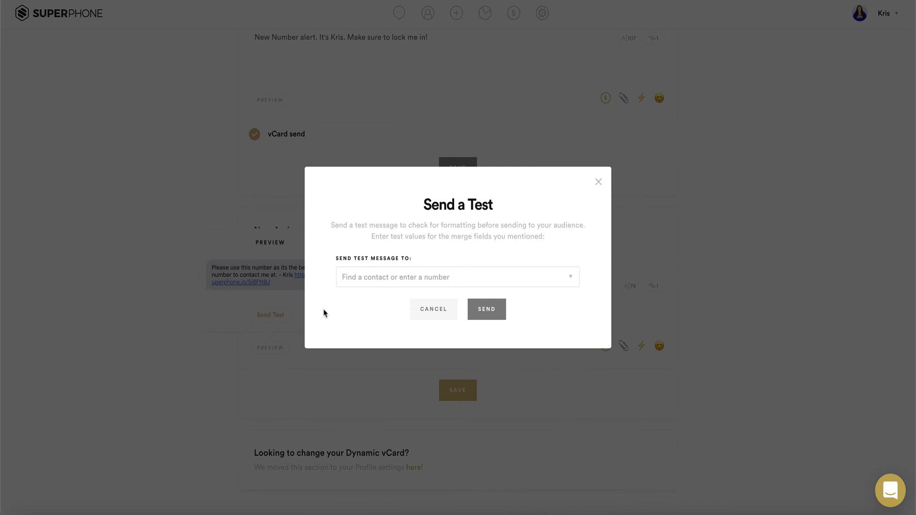
click(354, 280)
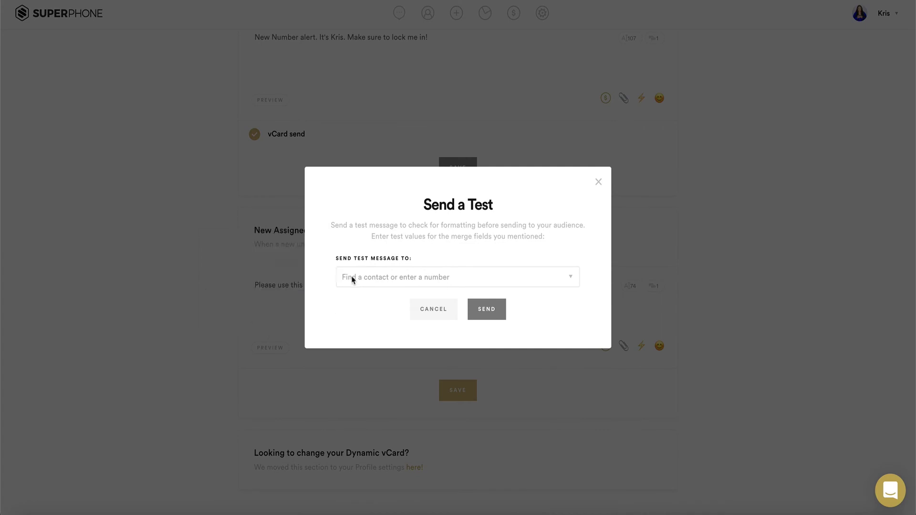
text(K)
scroll(365, 325, down, 15)
scroll(365, 327, down, 10)
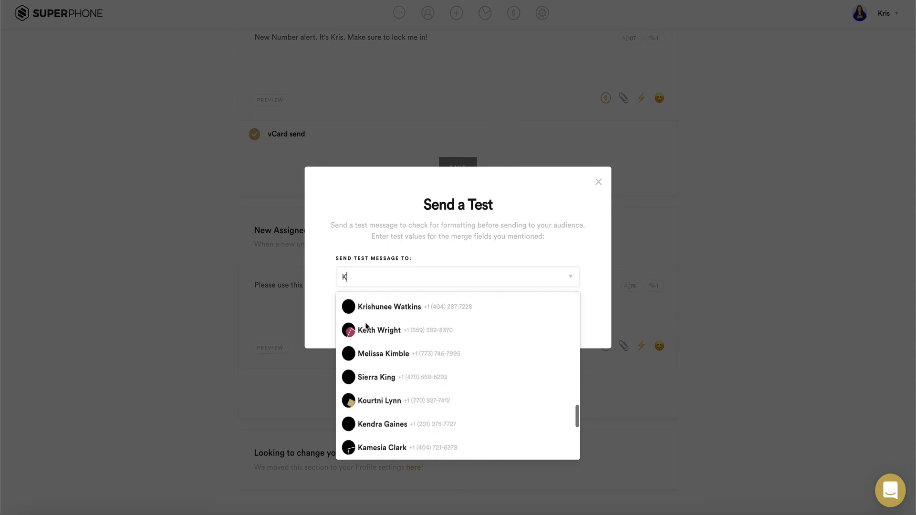
click(598, 182)
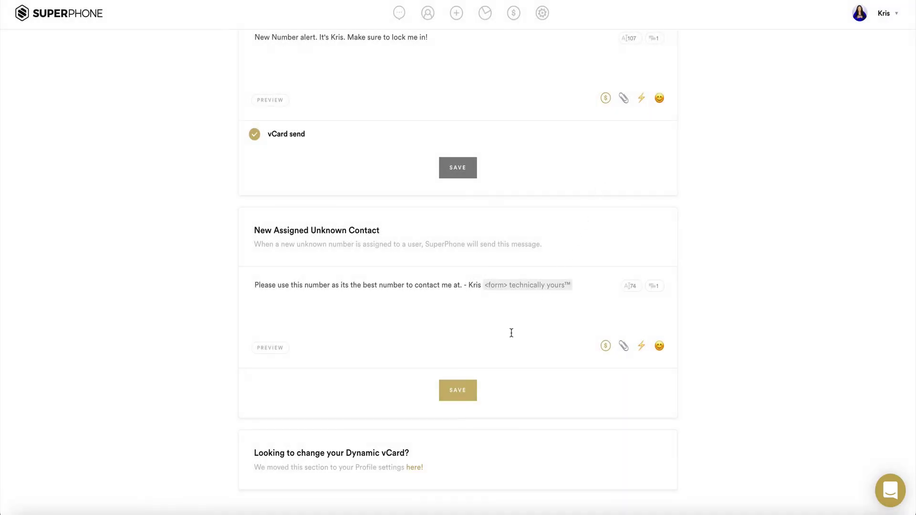
click(458, 391)
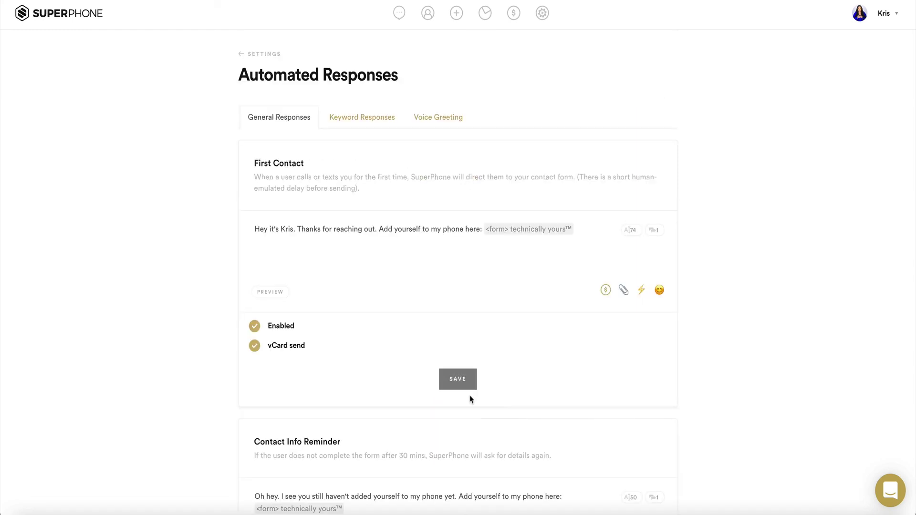